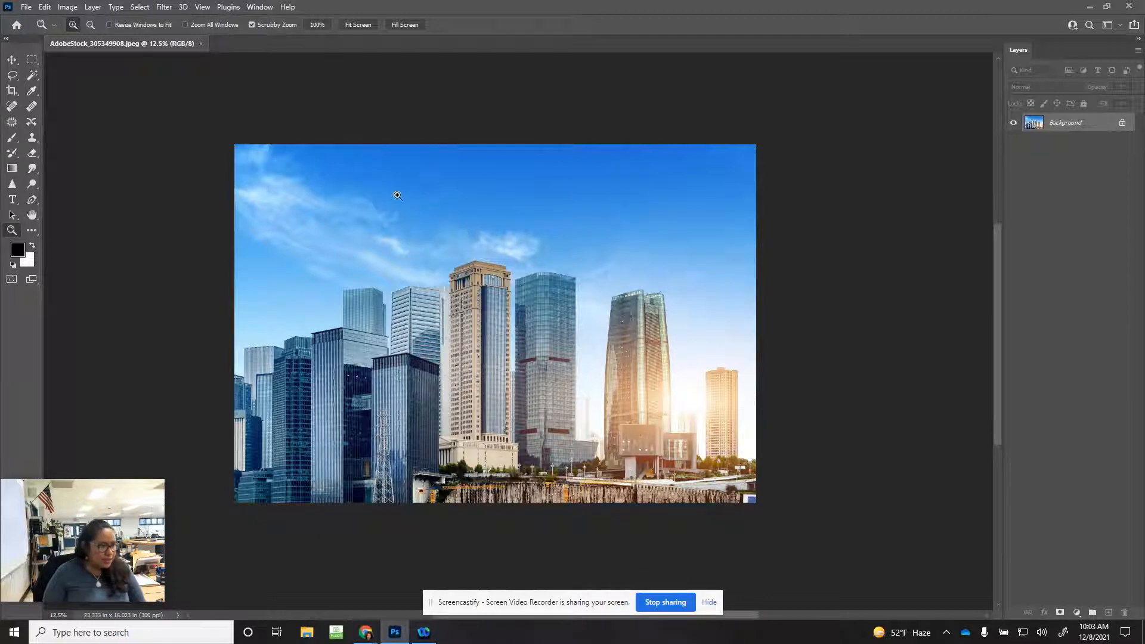
Resize the image to a resolution of 72 pixels/inch and a height of 1000 pixels, keeping the proportions linked
left_click(76, 7)
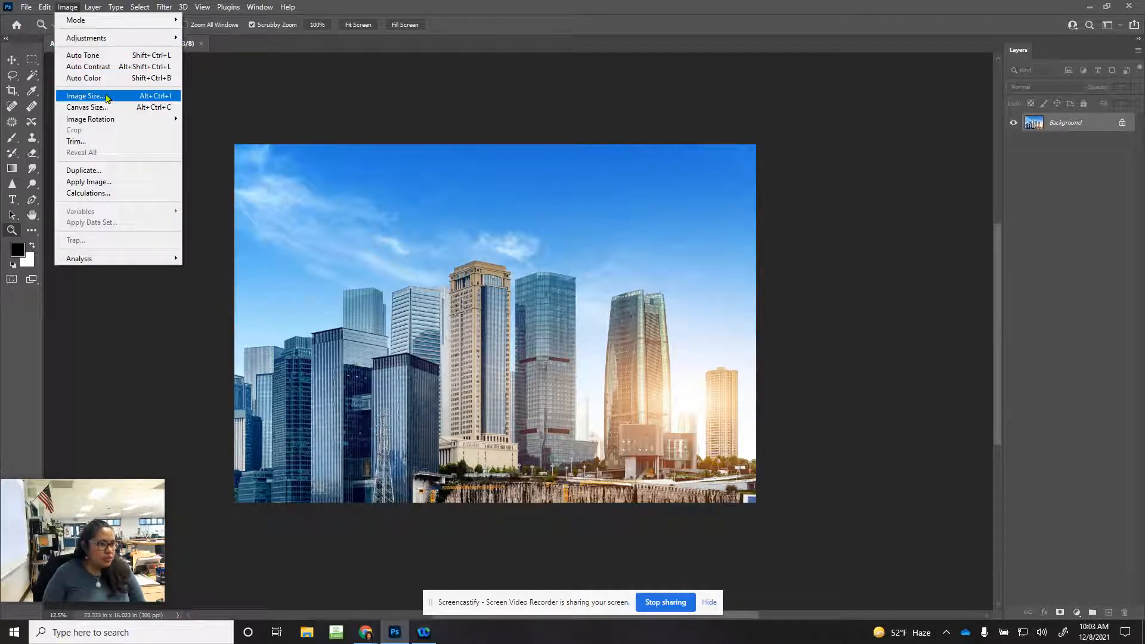
left_click(143, 95)
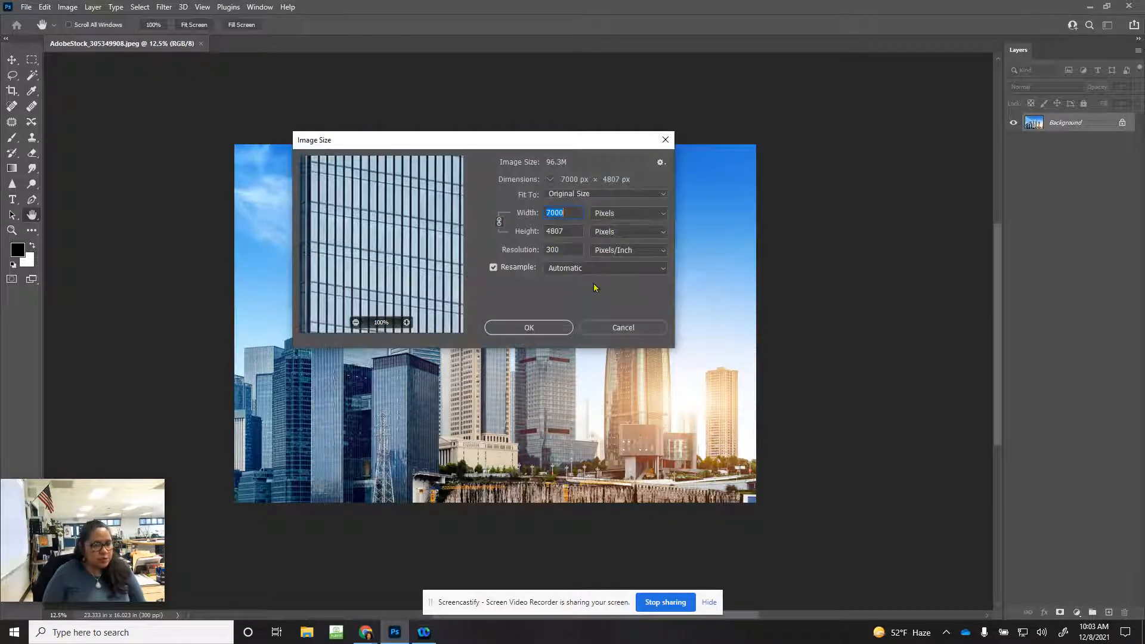
left_click(574, 251)
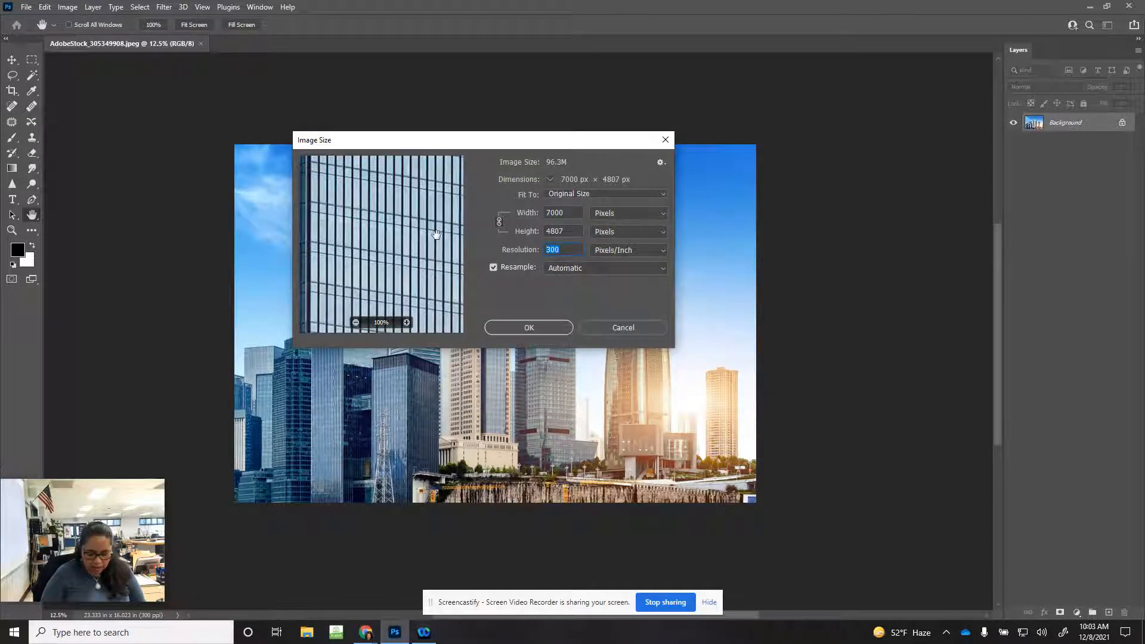
type("72")
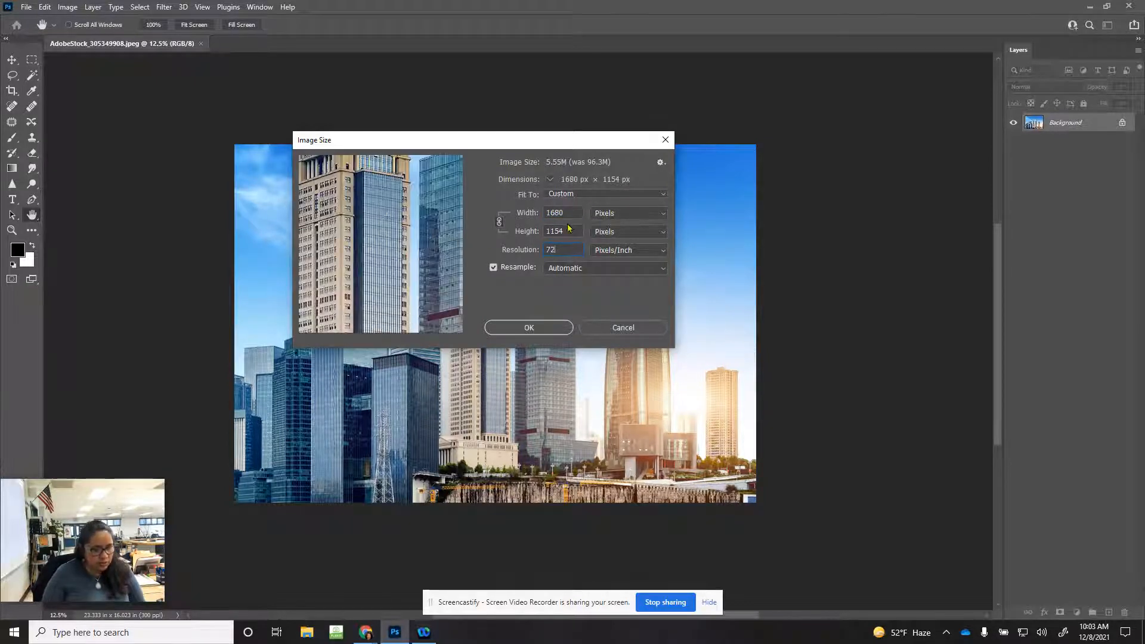
left_click(571, 230)
type("1000")
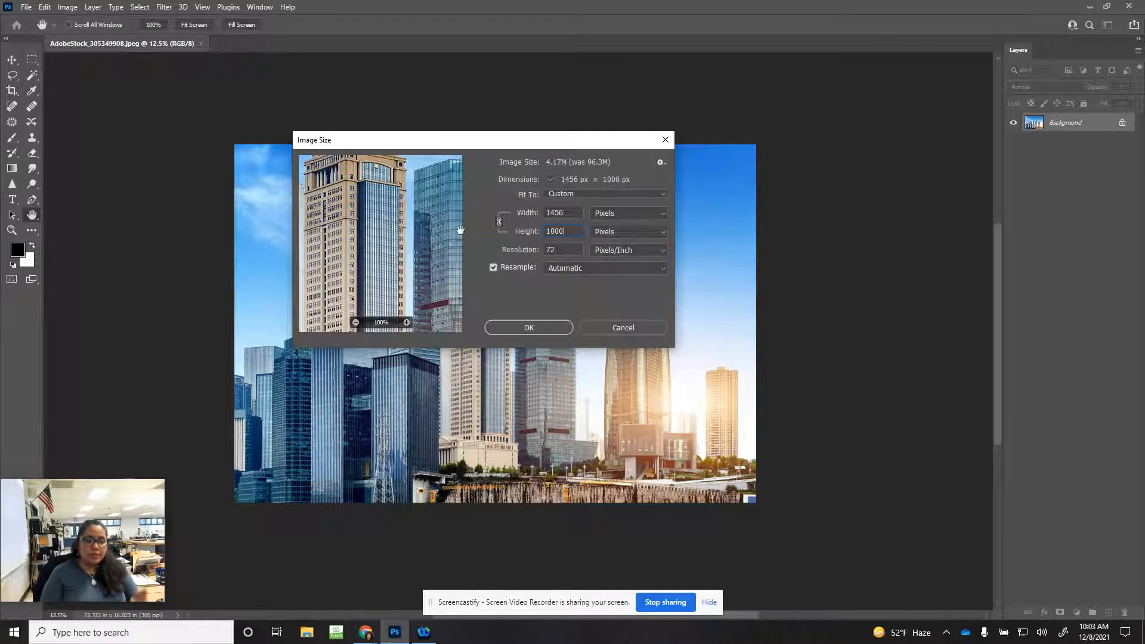
left_click(558, 334)
Duplicate the Background layer as "tab bd" and hide the original Background layer
left_click(11, 229)
left_click_drag(296, 180, 345, 211)
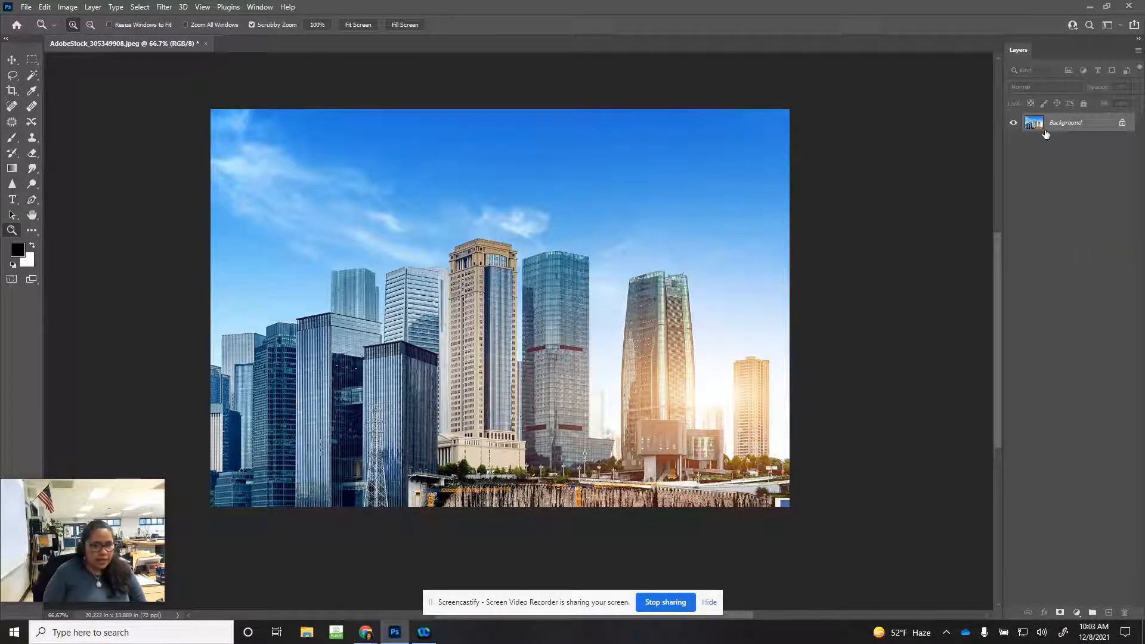
left_click(1072, 127)
right_click(1072, 133)
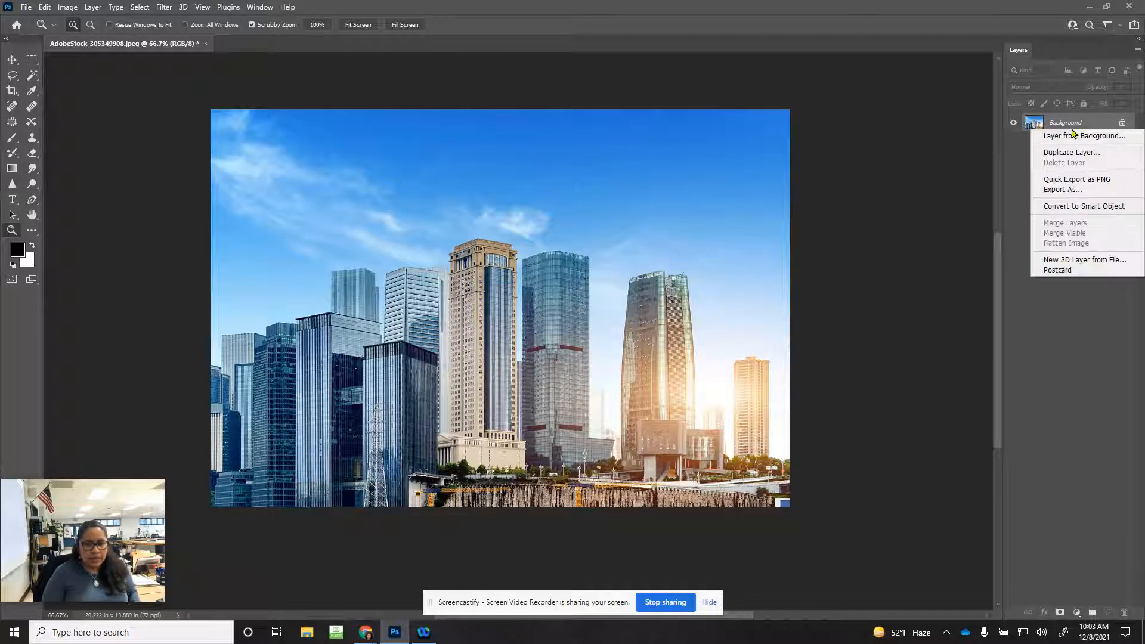
left_click(1072, 152)
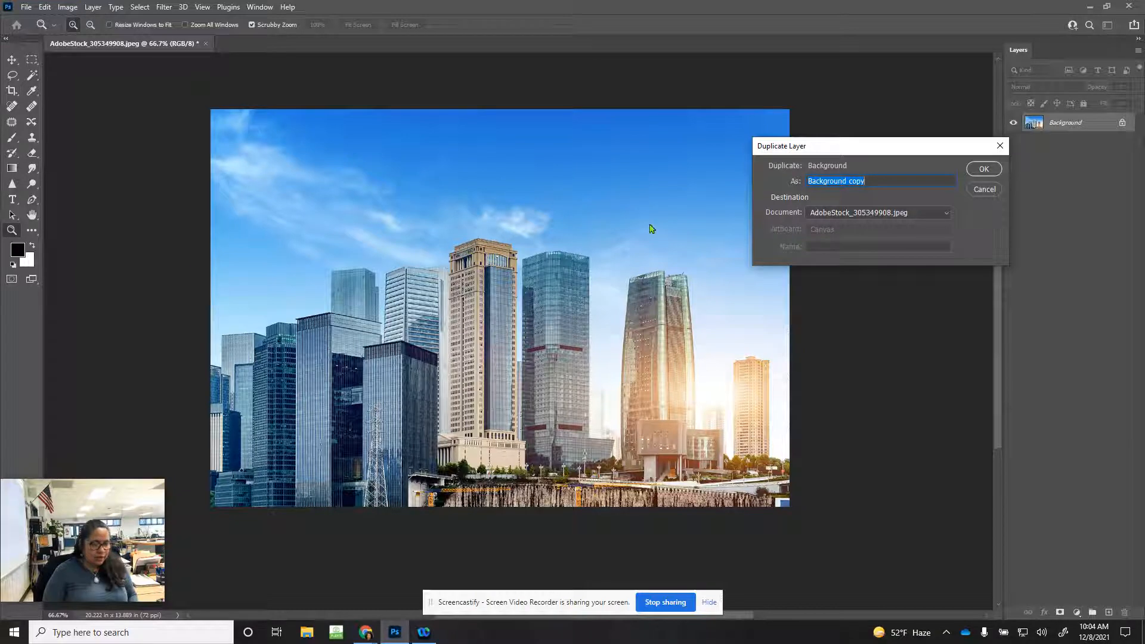
type("tab bd")
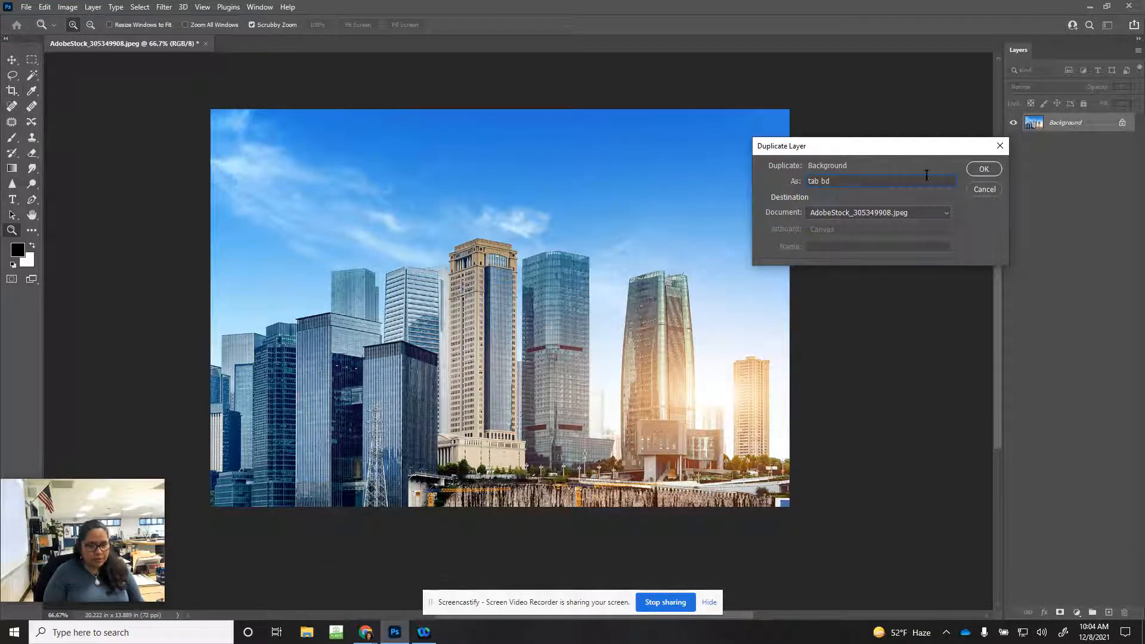
left_click(982, 171)
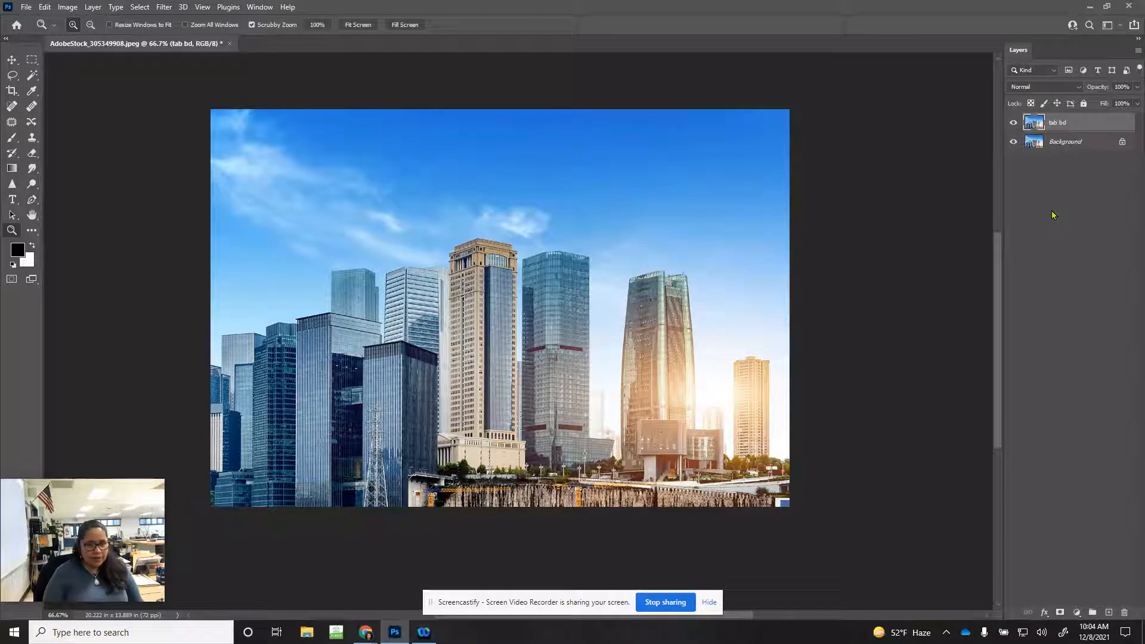
left_click(1013, 142)
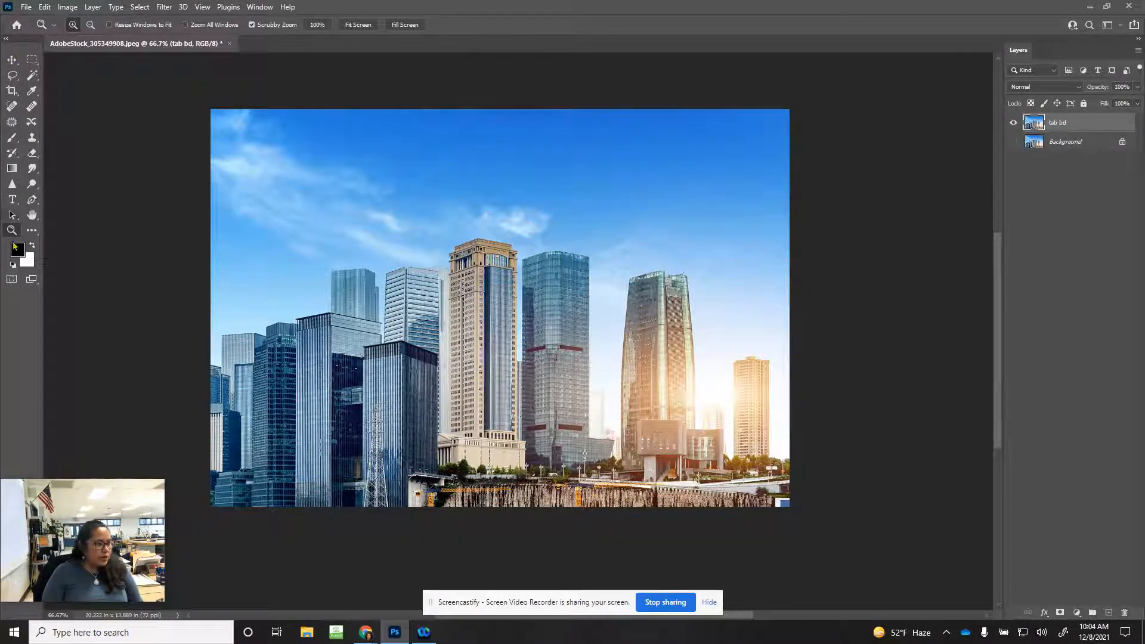
Select the tall tan building with a rectangular marquee and add a layer mask to "tab bd" from that selection
left_click(31, 62)
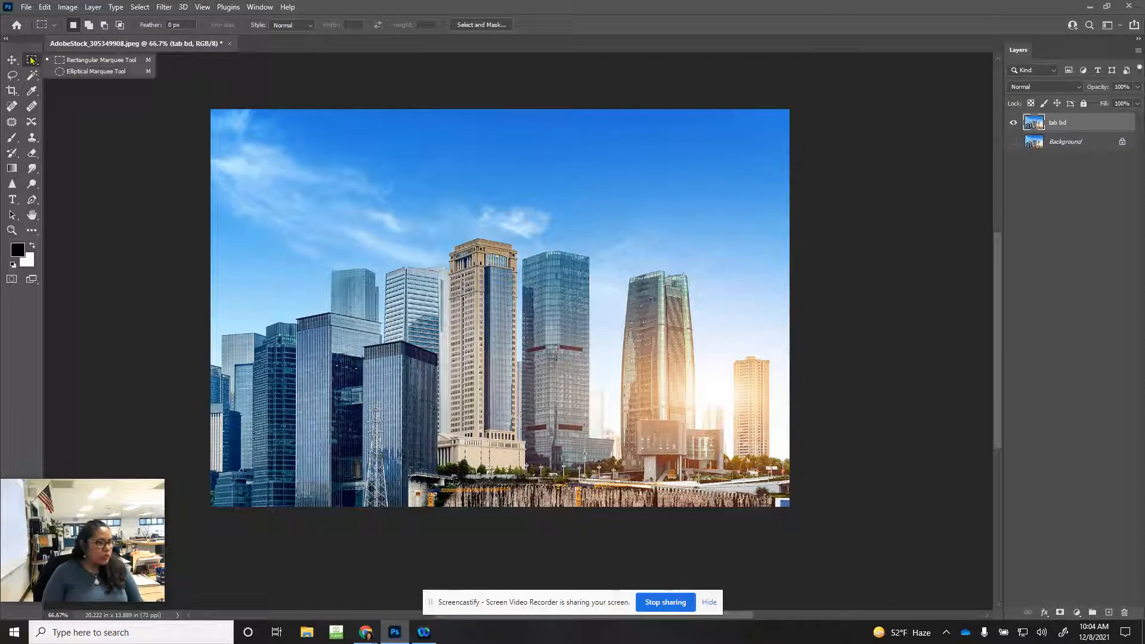
left_click(77, 64)
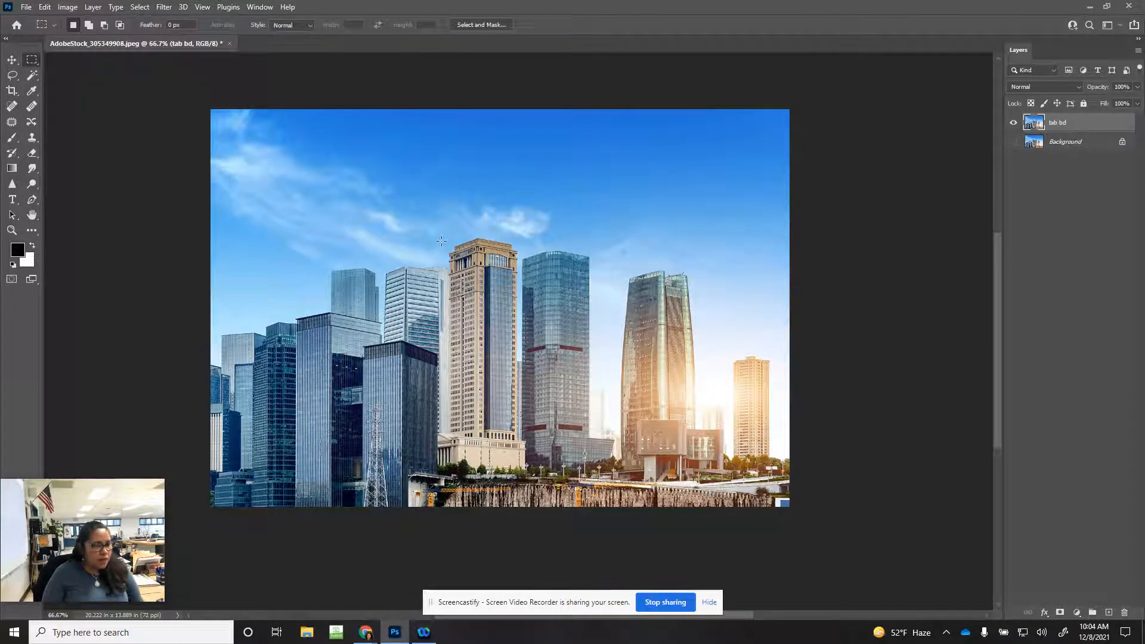
left_click_drag(446, 232, 522, 505)
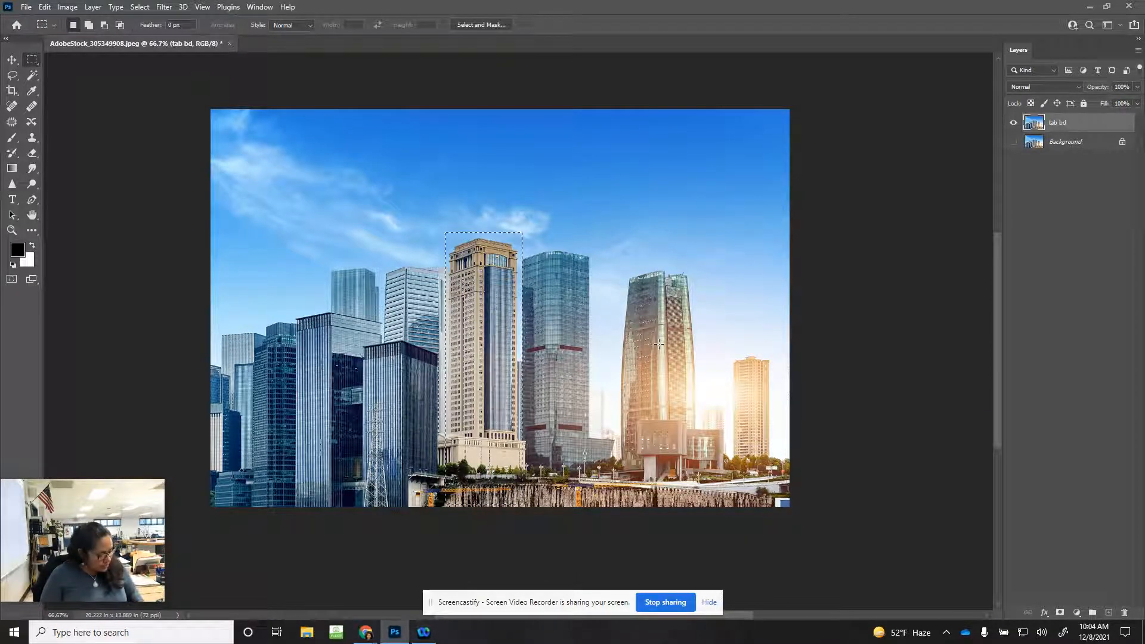
key("ctrl+d")
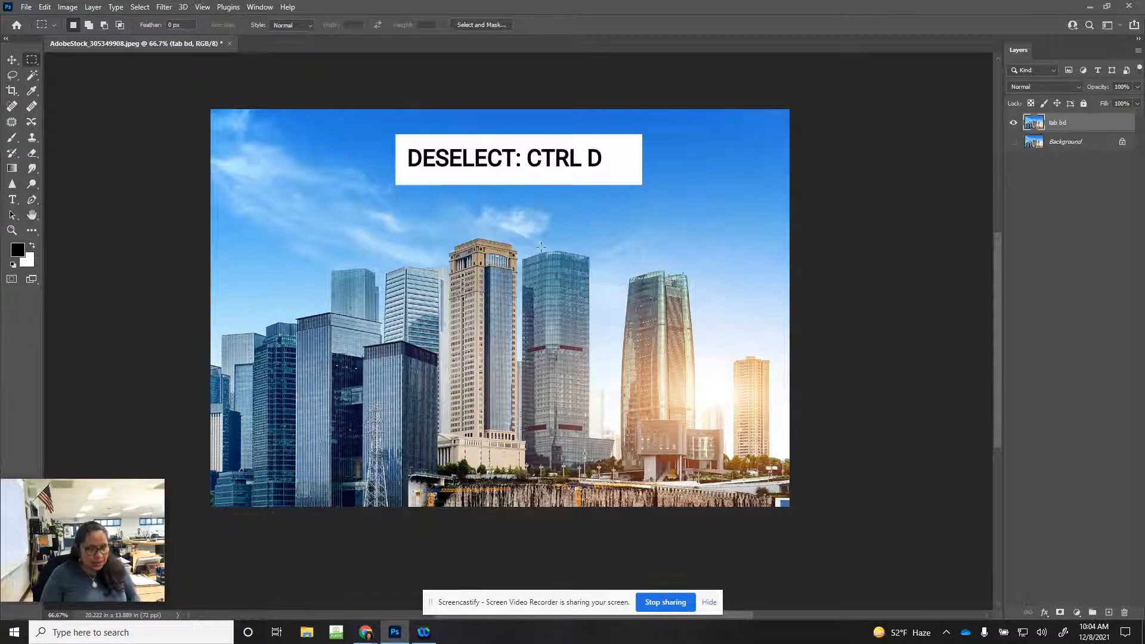
left_click_drag(445, 216, 491, 327)
left_click_drag(519, 416, 526, 487)
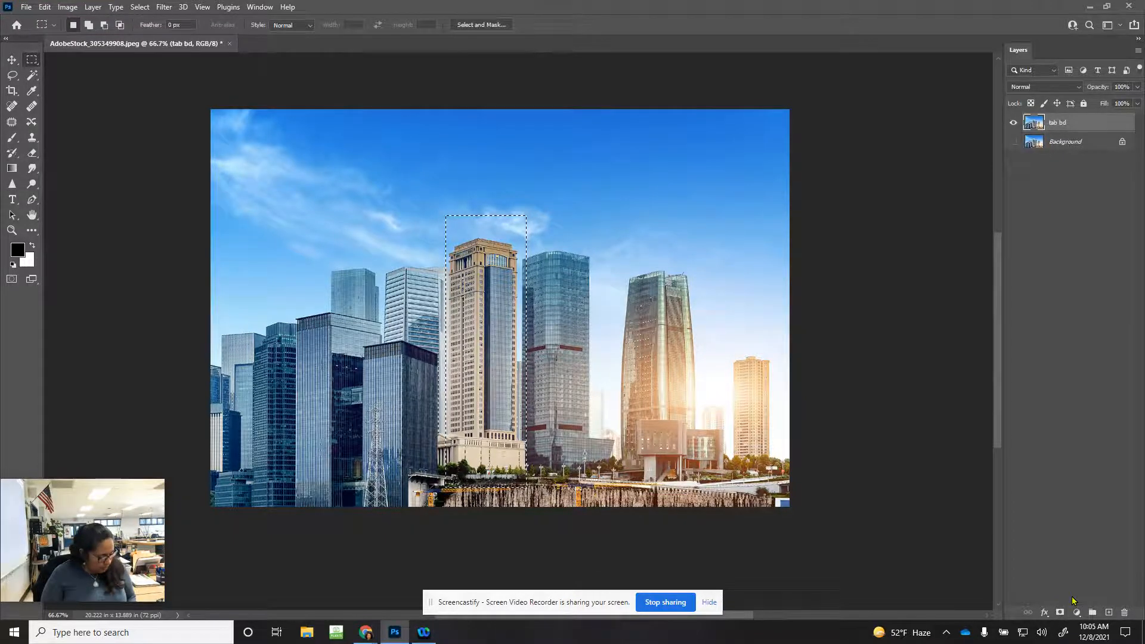
left_click(1059, 612)
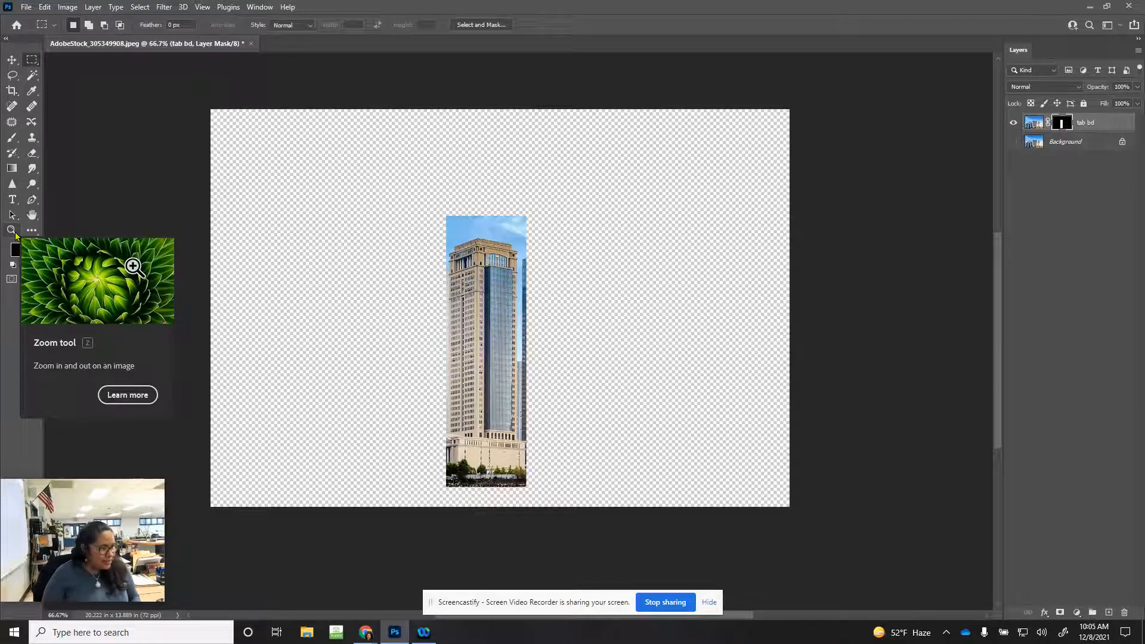
Select the blue sky around the top of the tan building with the Magic Wand at a tolerance of 30
left_click(15, 233)
left_click_drag(495, 317, 517, 262)
left_click(516, 261)
left_click_drag(484, 212, 580, 479)
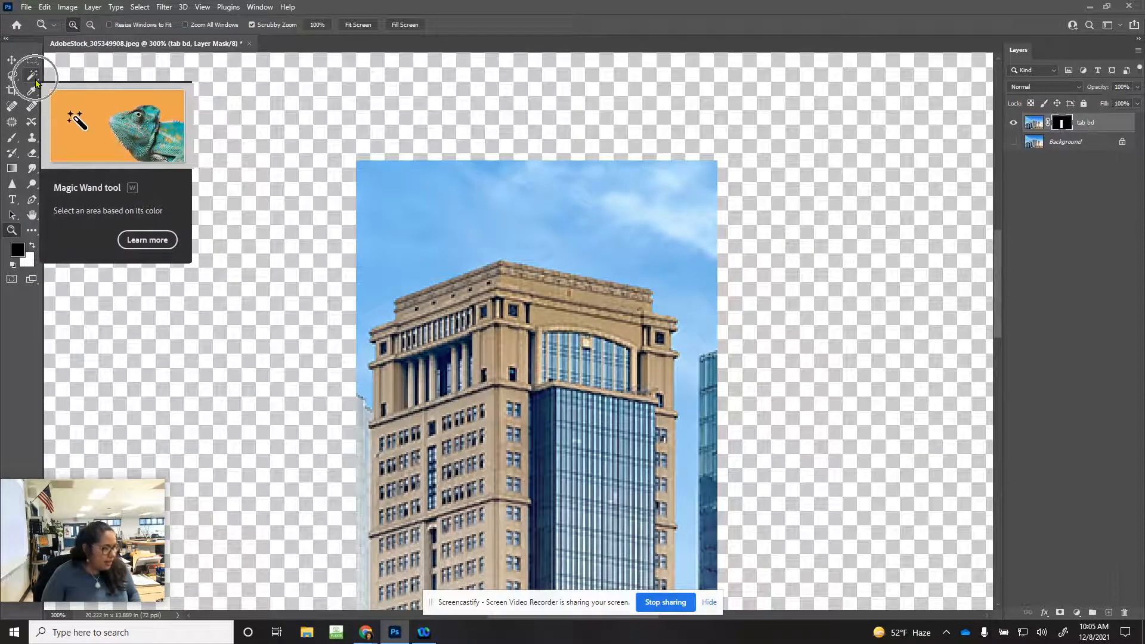
left_click(5, 39)
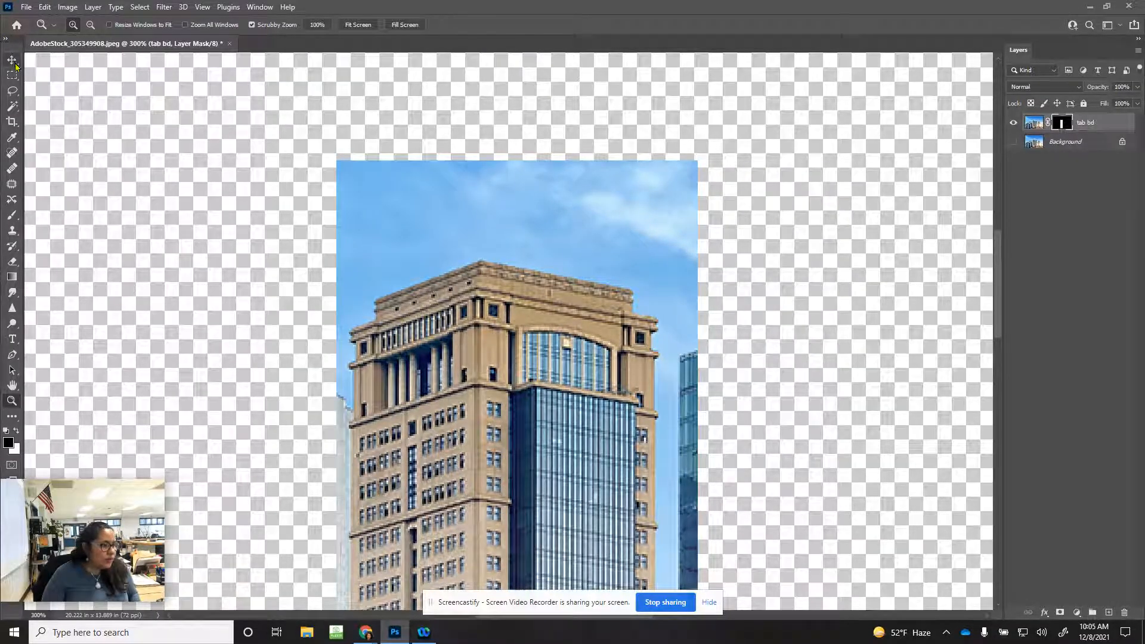
left_click(15, 112)
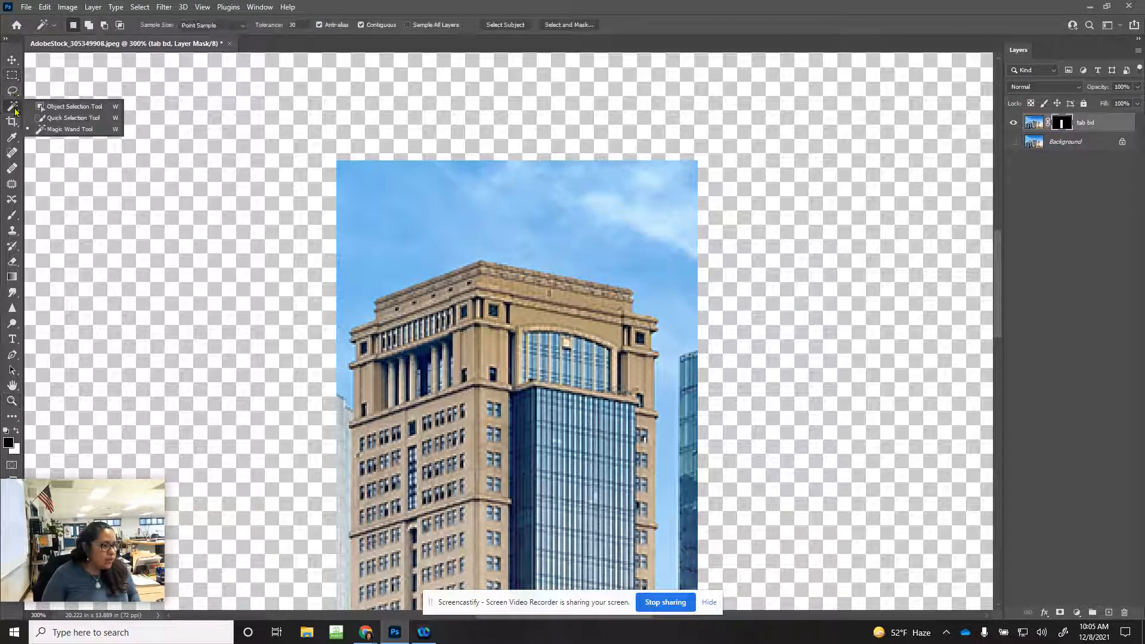
left_click(53, 130)
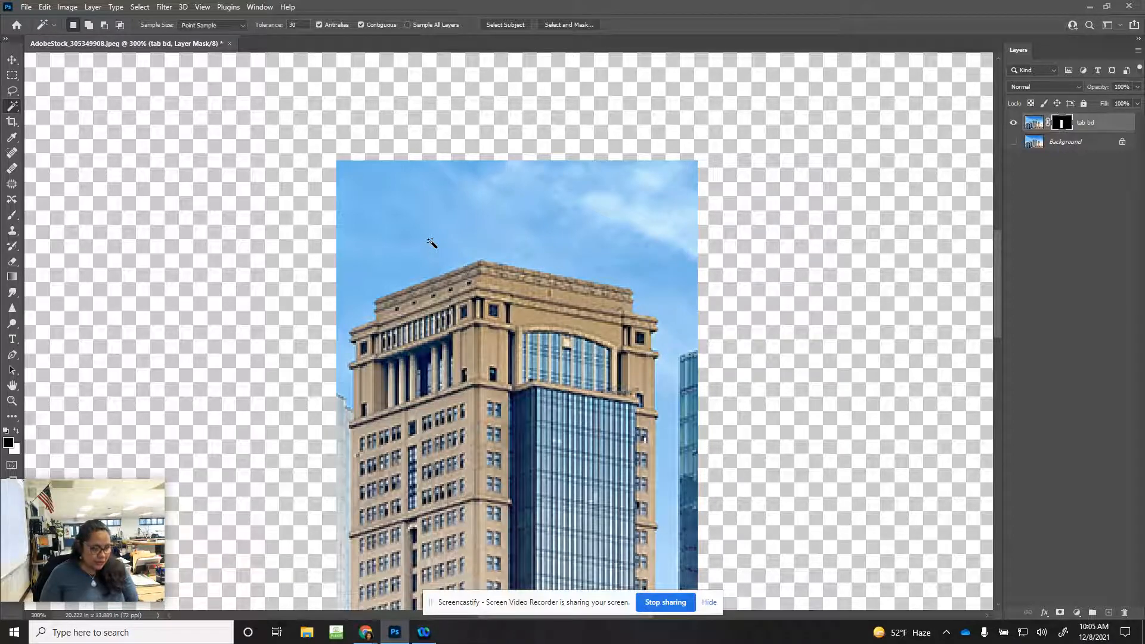
left_click(304, 26)
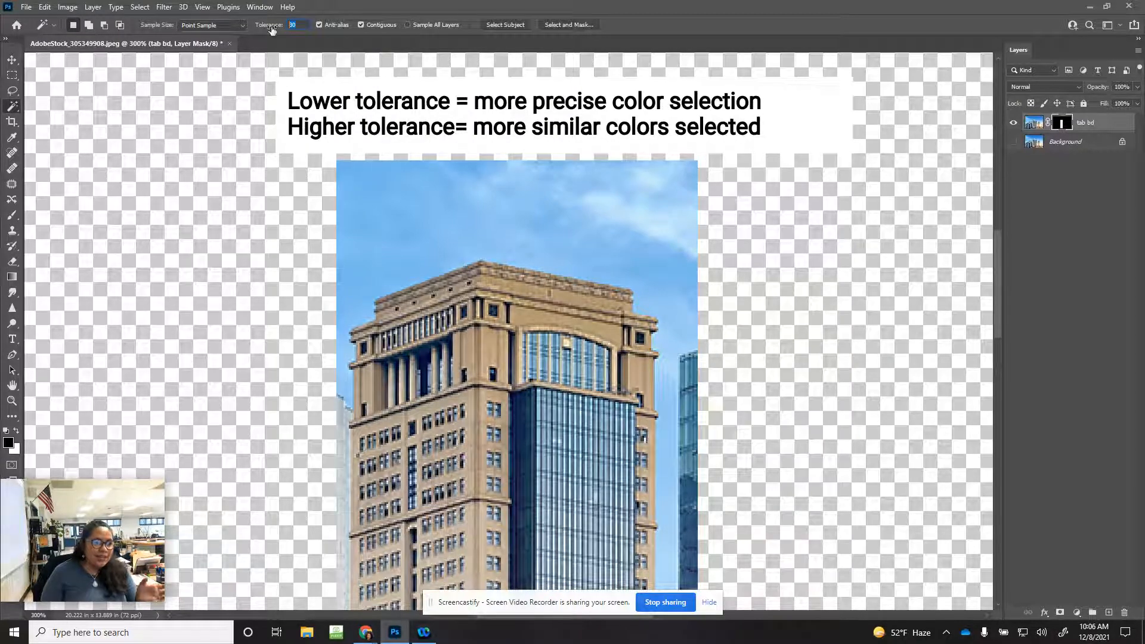
left_click(424, 224)
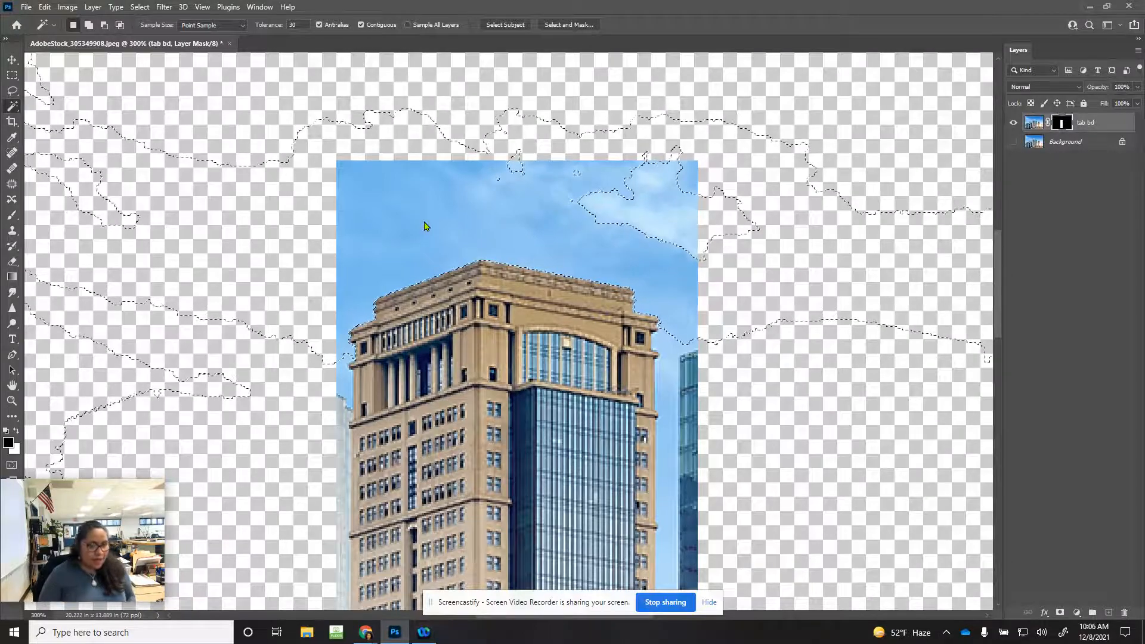
Add the remaining sky to the selection: the strips beside the tan building and the white cloud above it
scroll(635, 305, "down", 1)
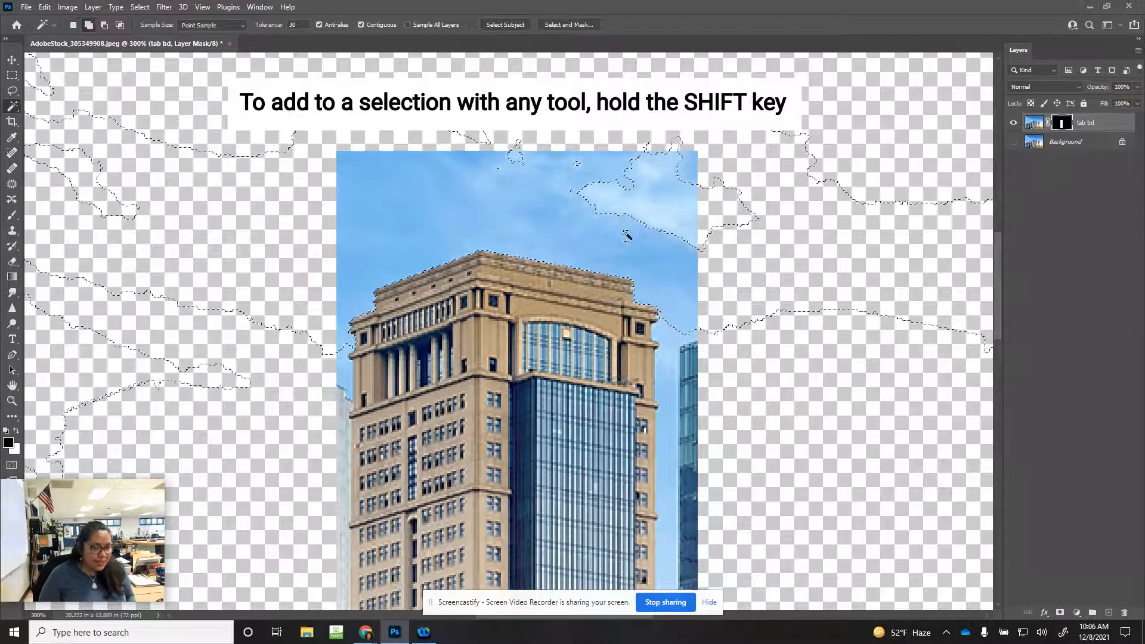
key("shift")
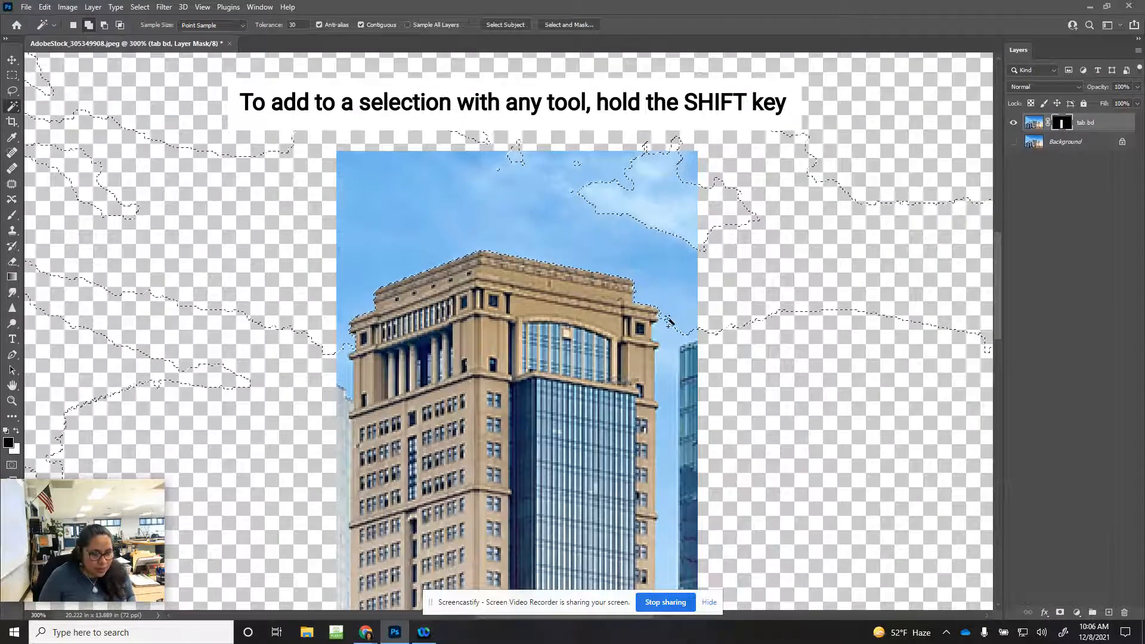
left_click(673, 370, "shift")
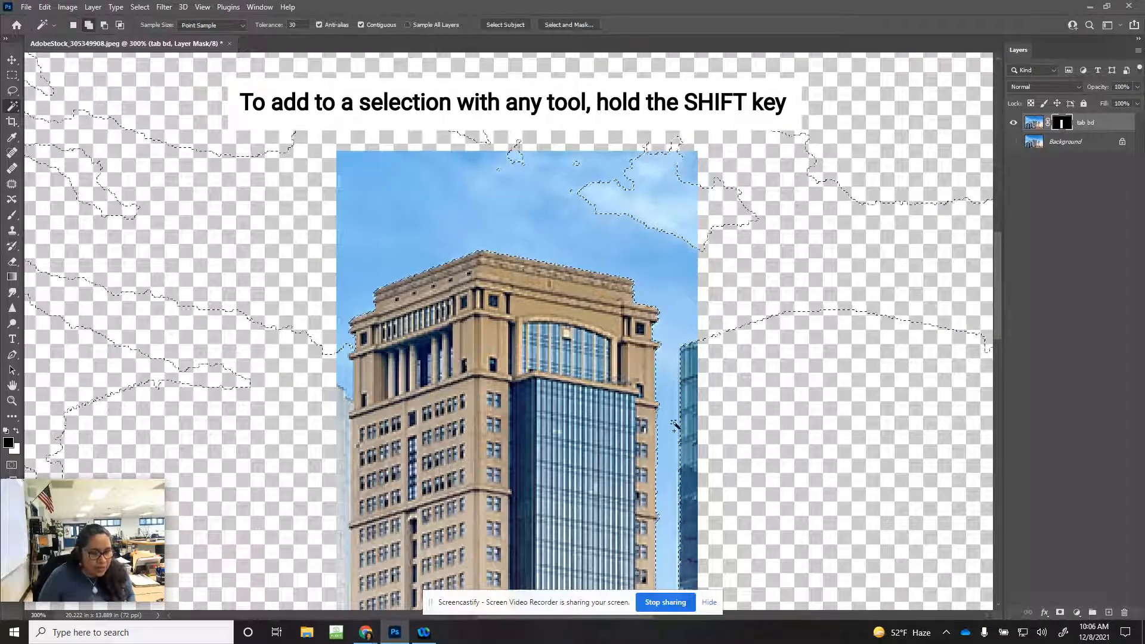
left_click(670, 185, "shift")
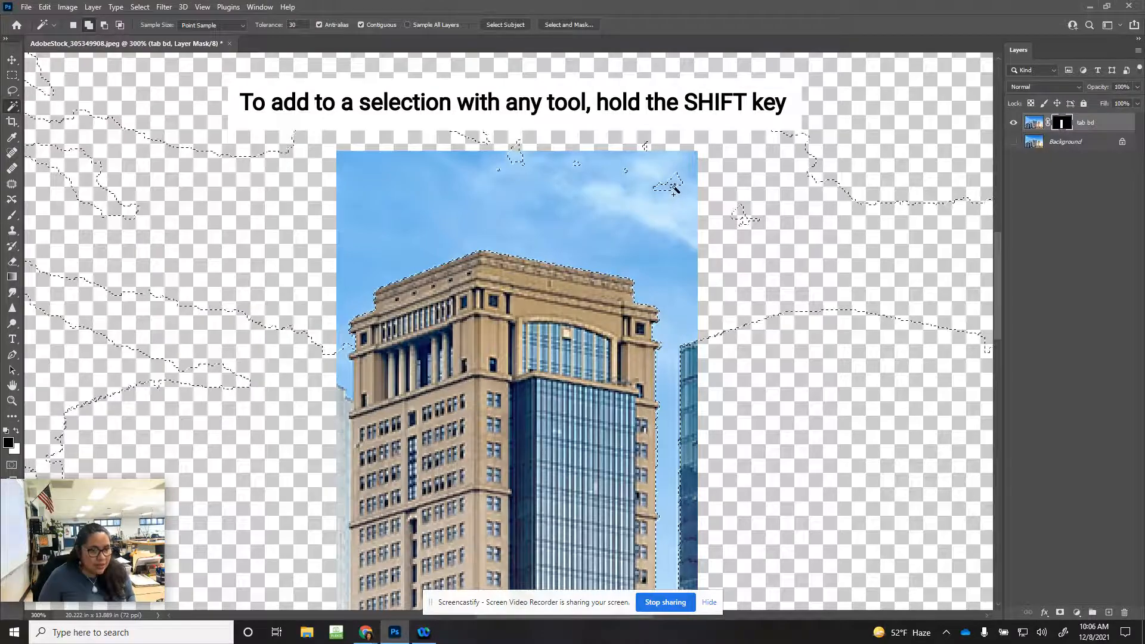
left_click(340, 378, "shift")
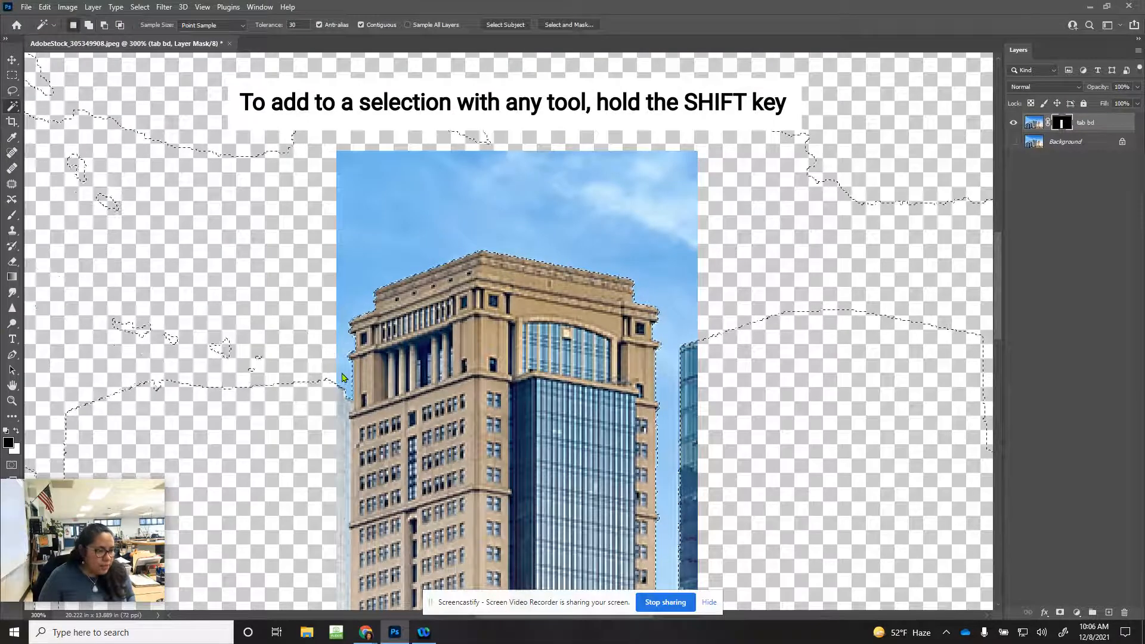
scroll(584, 233, "down", 5)
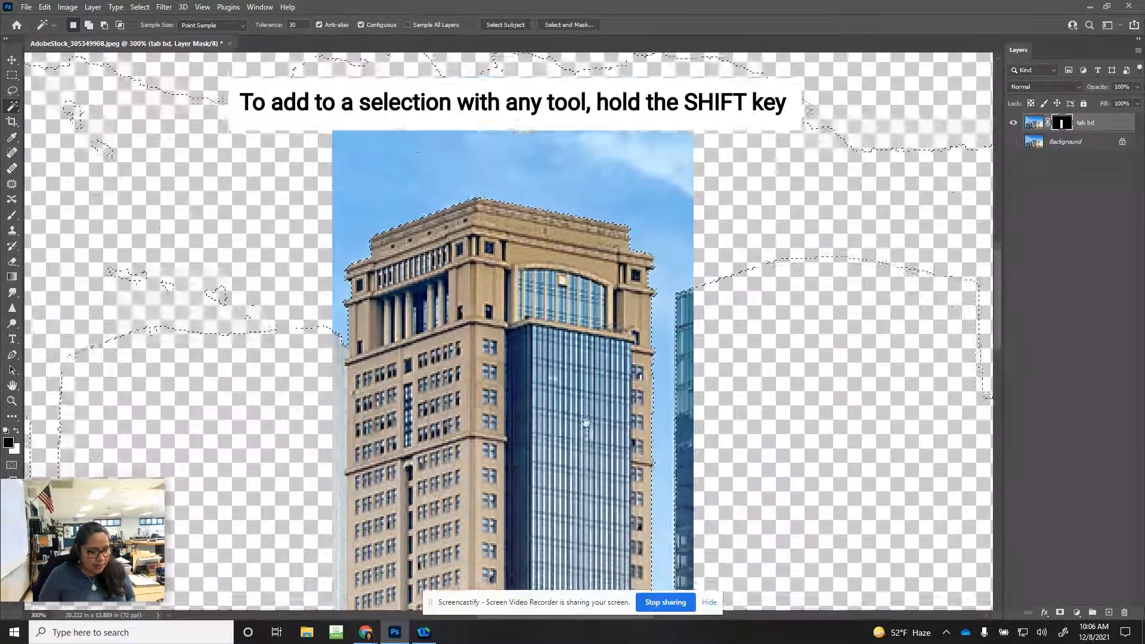
left_click(666, 427, "shift")
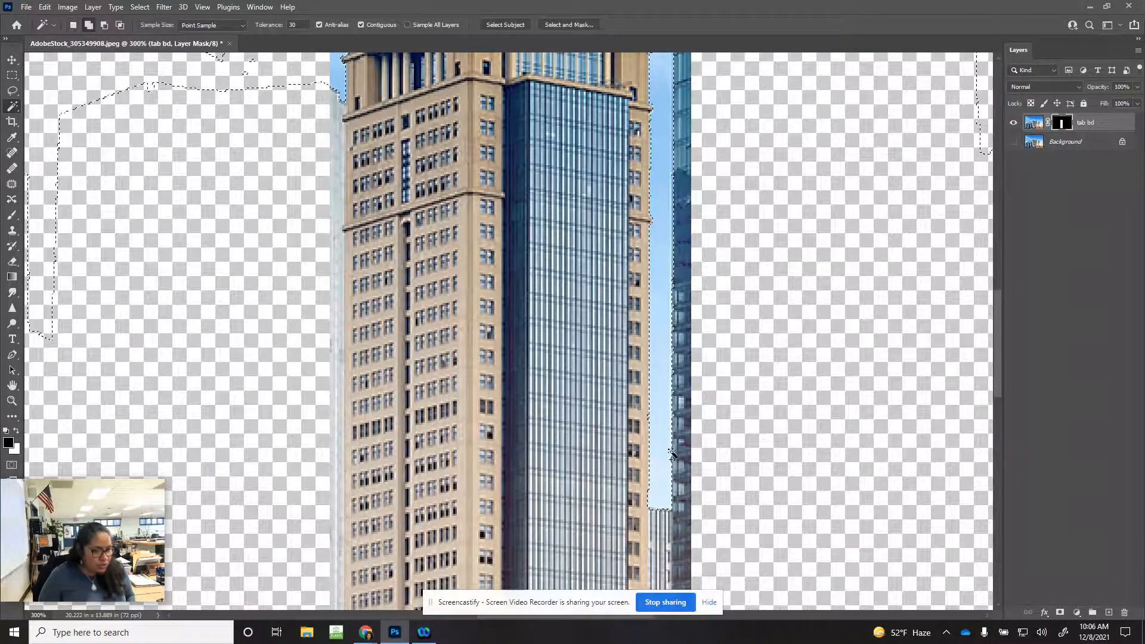
Paint black with the Brush on the "tab bd" layer mask to hide the selected sky around the building's upper part
scroll(606, 316, "up", 1)
scroll(606, 316, "up", 5)
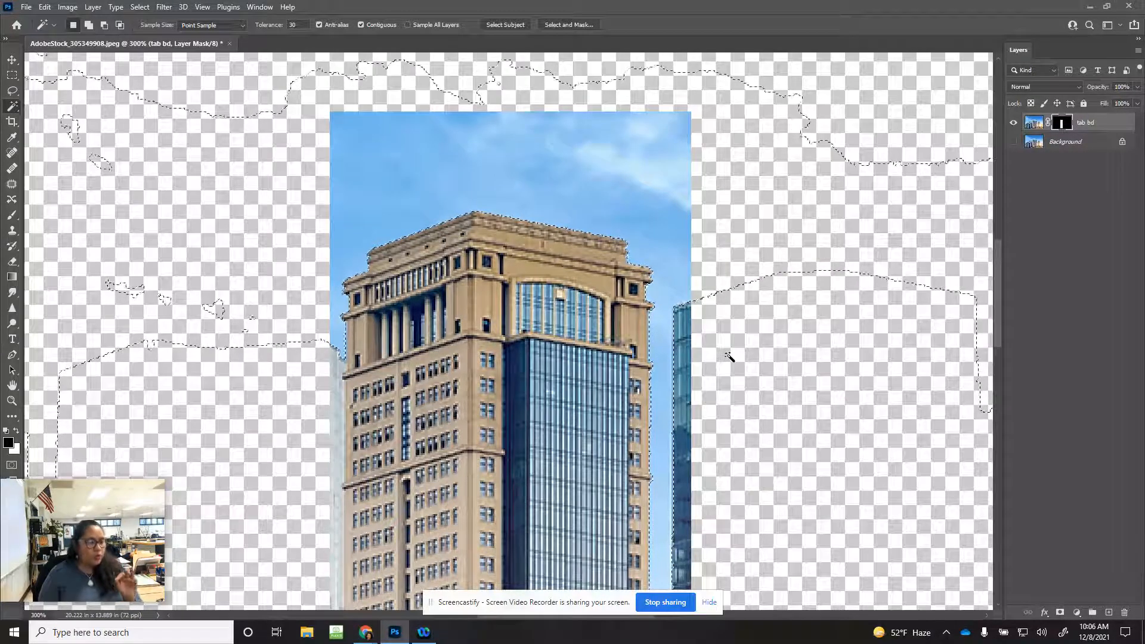
left_click(1067, 133)
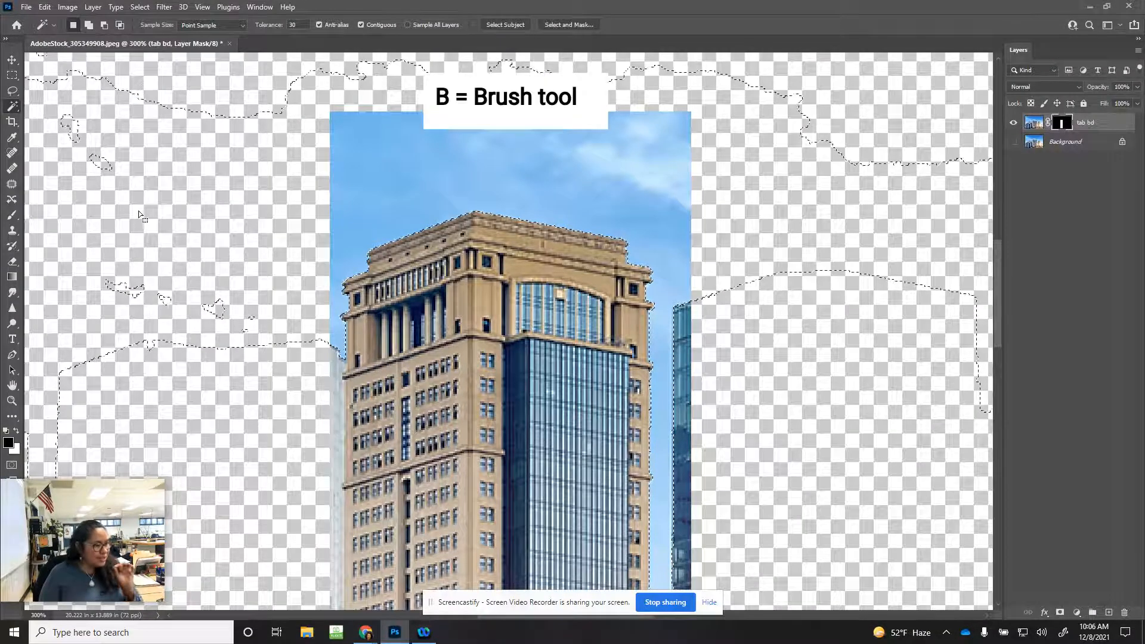
left_click(12, 216)
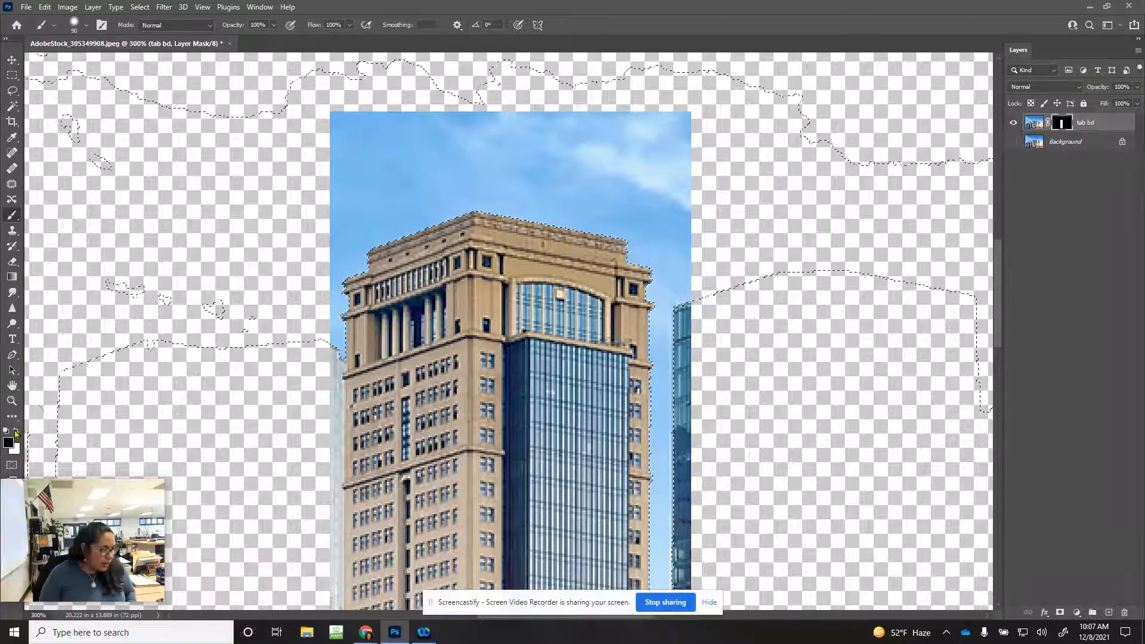
left_click(16, 431)
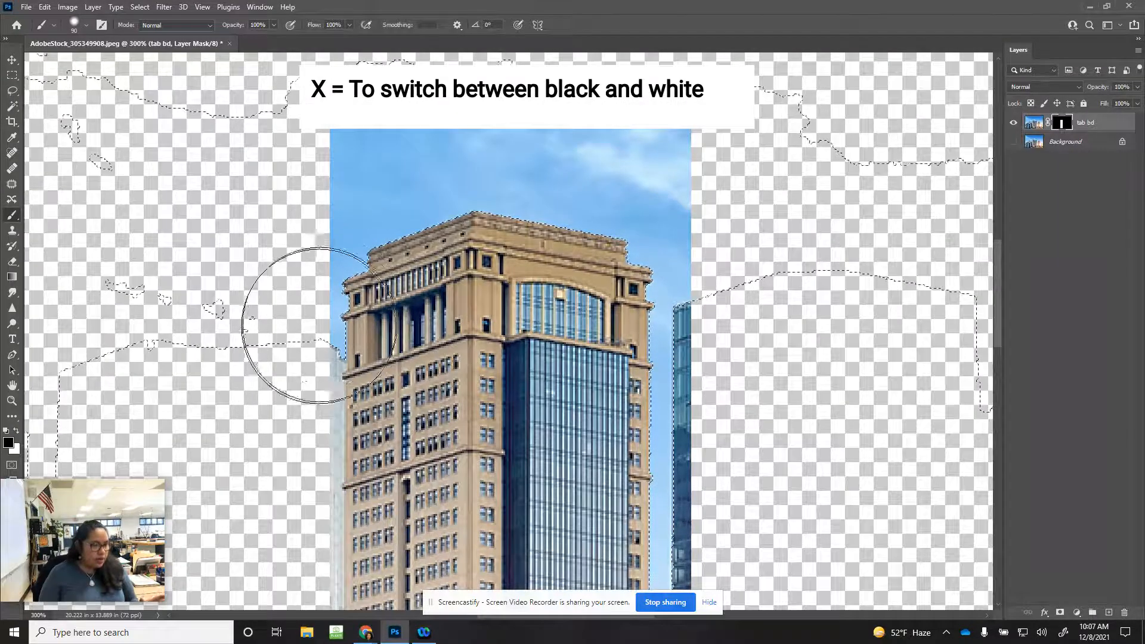
mouse_move(320, 325)
left_mouse_down()
mouse_move(312, 229)
mouse_move(440, 167)
mouse_move(385, 127)
mouse_move(294, 121)
mouse_move(524, 123)
mouse_move(686, 169)
mouse_move(441, 193)
mouse_move(666, 220)
mouse_move(676, 236)
mouse_move(656, 495)
left_mouse_up()
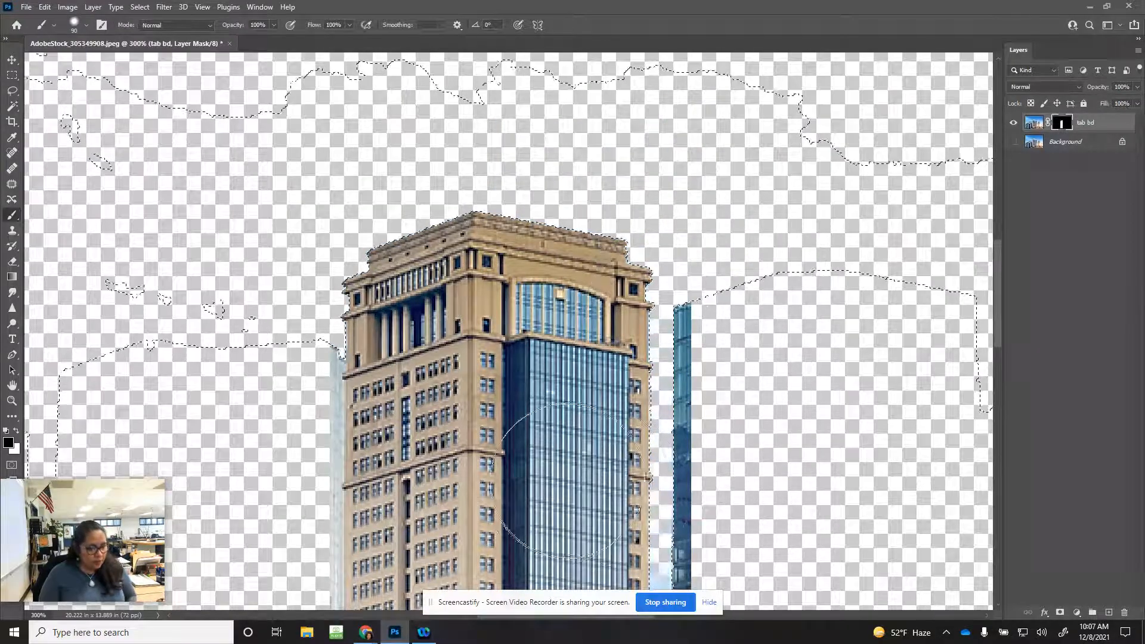
Paint black on the "tab bd" mask over the remaining sky strip between the tan building and the glass tower, and clear the selection
left_click_drag(549, 486, 544, 199)
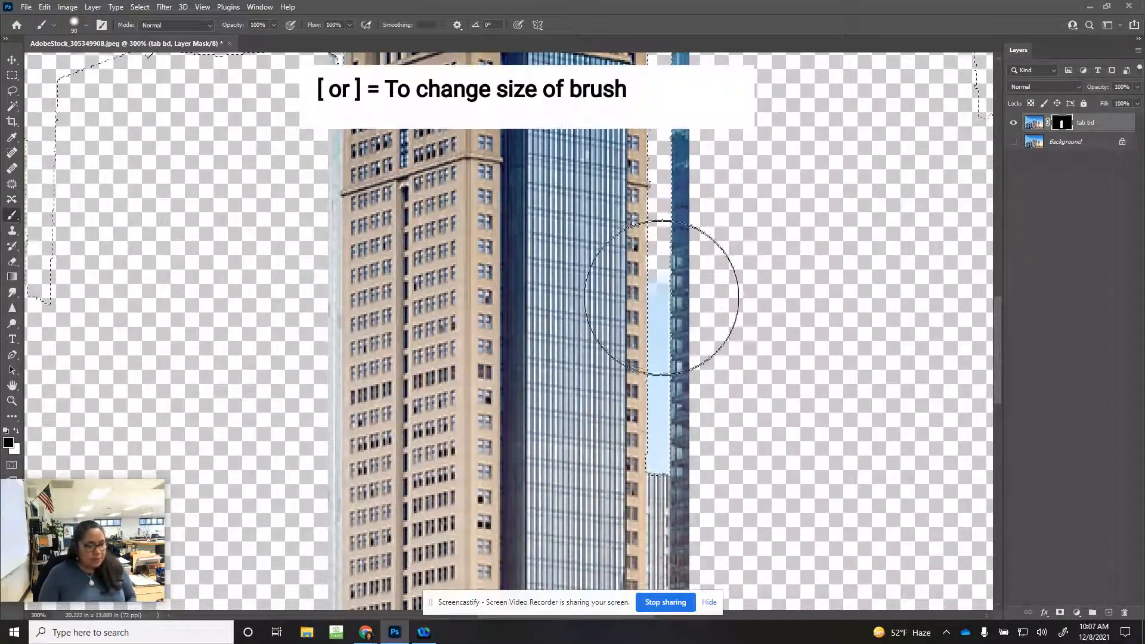
left_click_drag(552, 255, 557, 416)
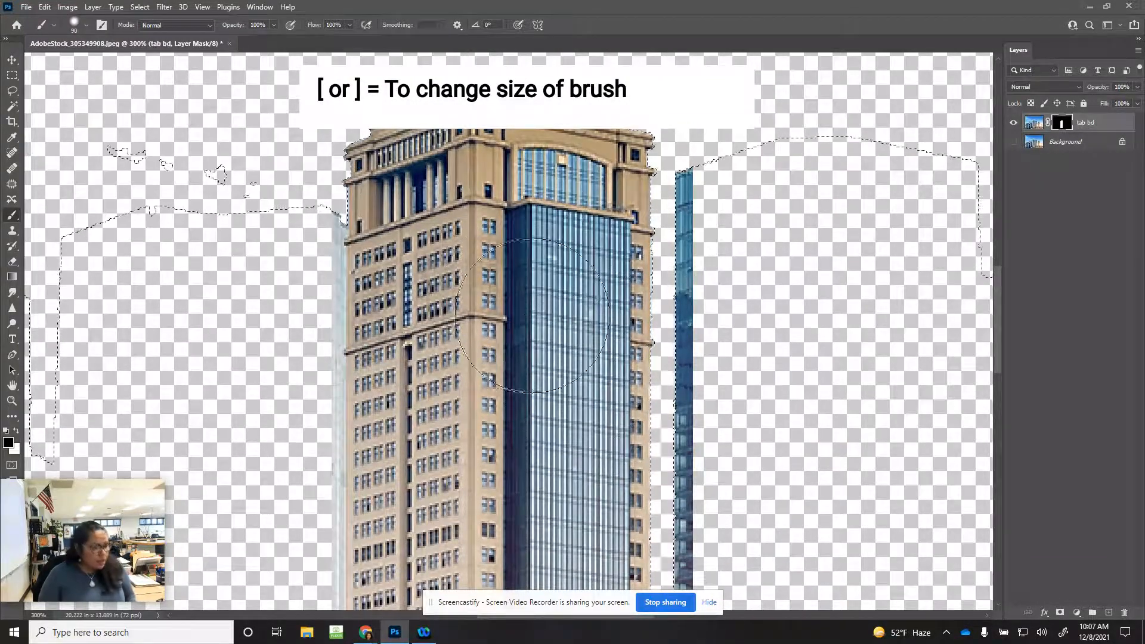
mouse_move(539, 376)
left_mouse_down()
mouse_move(543, 323)
mouse_move(553, 509)
left_mouse_up()
left_click_drag(543, 323, 548, 376)
key("ctrl+d")
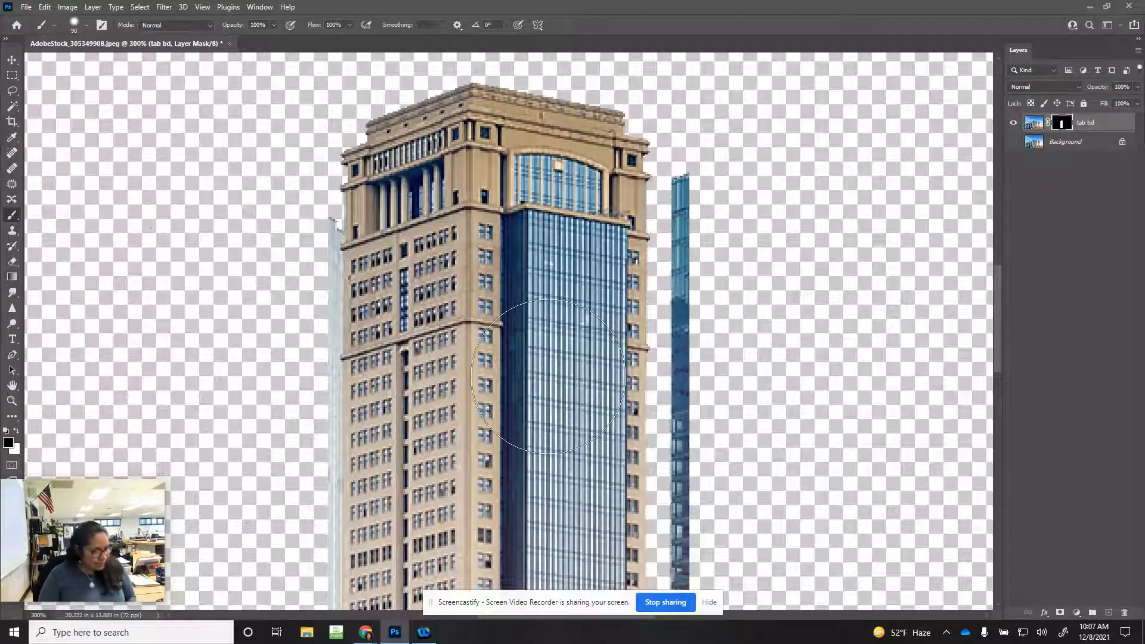
Paint out the narrow glass tower strip beside the tan building on the mask with a smaller brush, down to the lower white building
left_click_drag(561, 409, 496, 308)
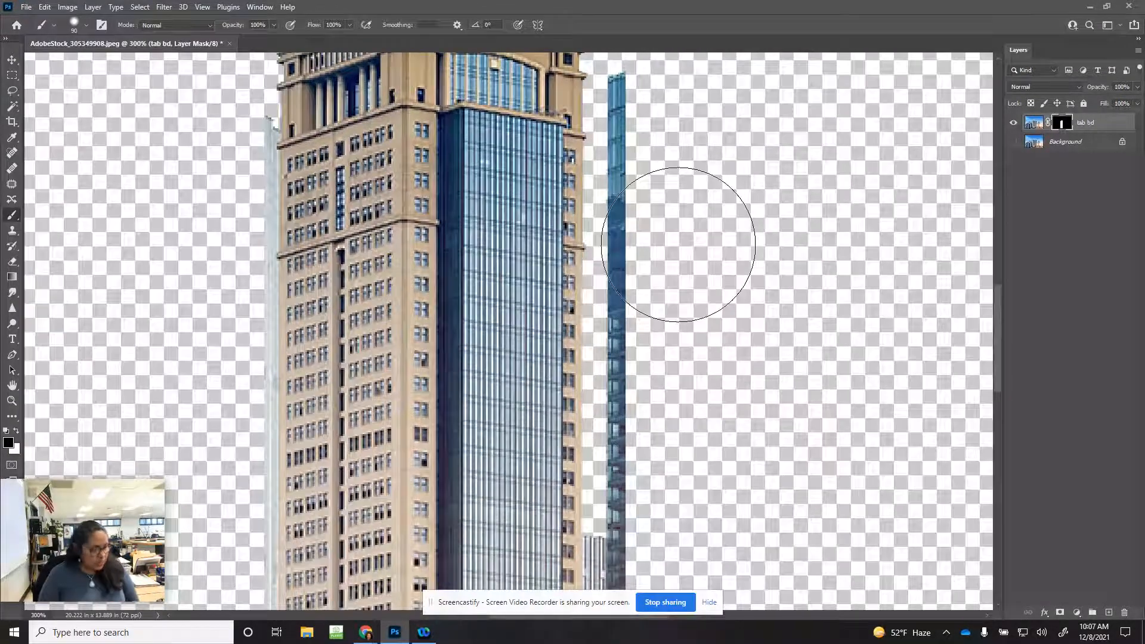
key("bracketleft")
key("bracketleft")
key("bracketleft")
key("bracketleft")
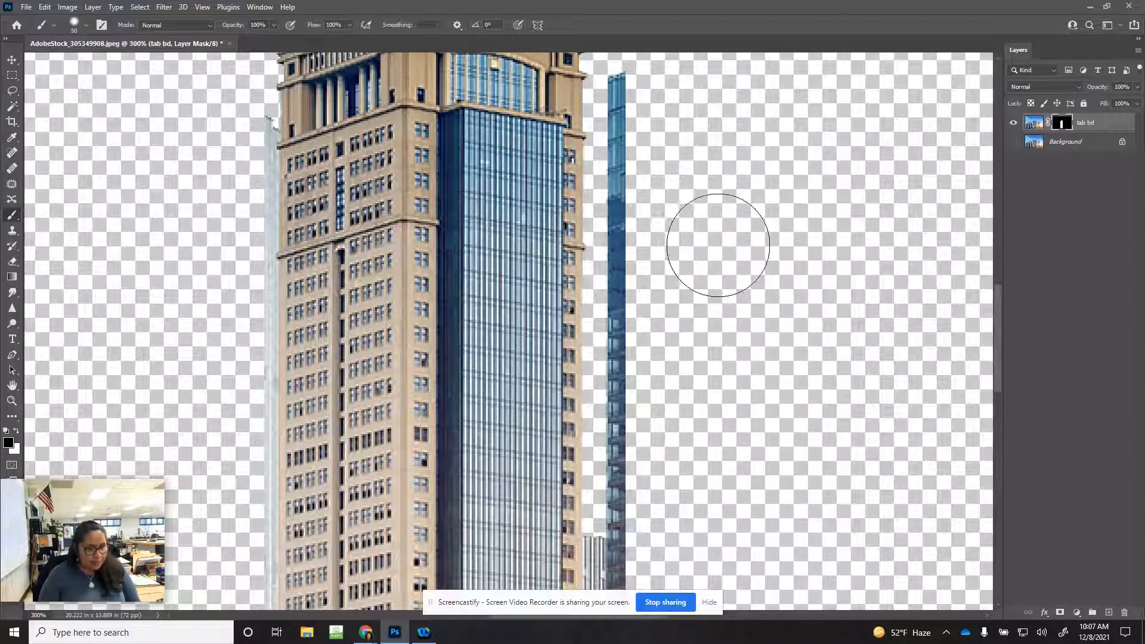
left_click_drag(624, 84, 633, 467)
left_click_drag(507, 423, 509, 191)
mouse_move(632, 232)
left_mouse_down()
mouse_move(636, 338)
mouse_move(623, 352)
left_mouse_up()
mouse_move(529, 356)
left_mouse_down()
mouse_move(535, 225)
mouse_move(502, 247)
left_mouse_up()
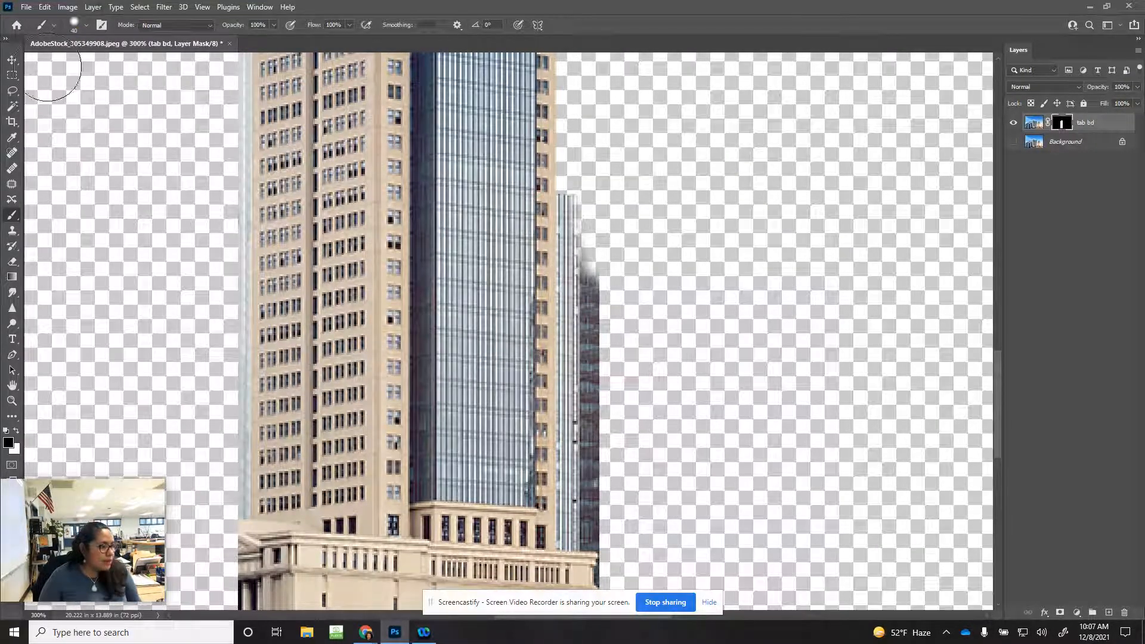
Select the leftover buildings right of the tan building with a rectangular marquee and paint them black on the mask at brush size 60
left_click(12, 75)
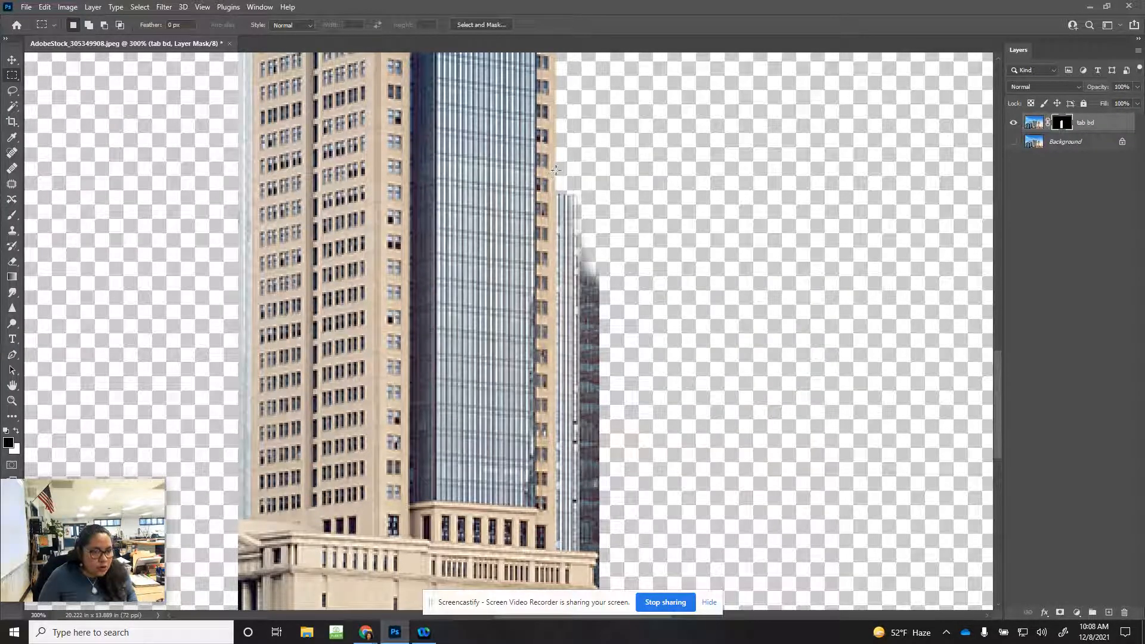
left_click_drag(554, 168, 626, 552)
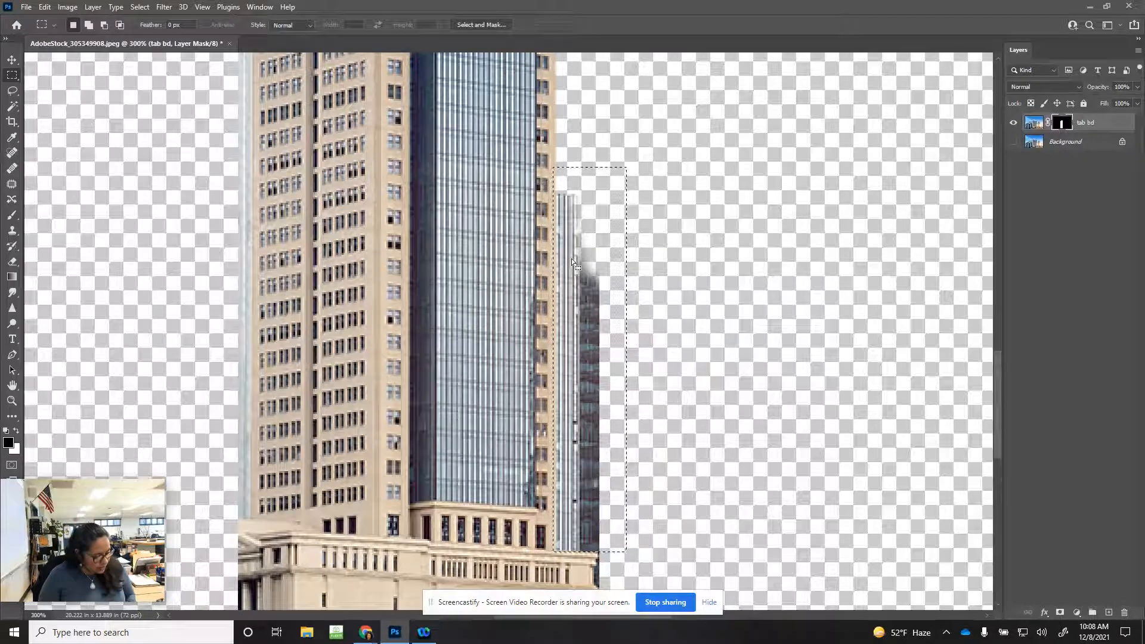
left_click(12, 215)
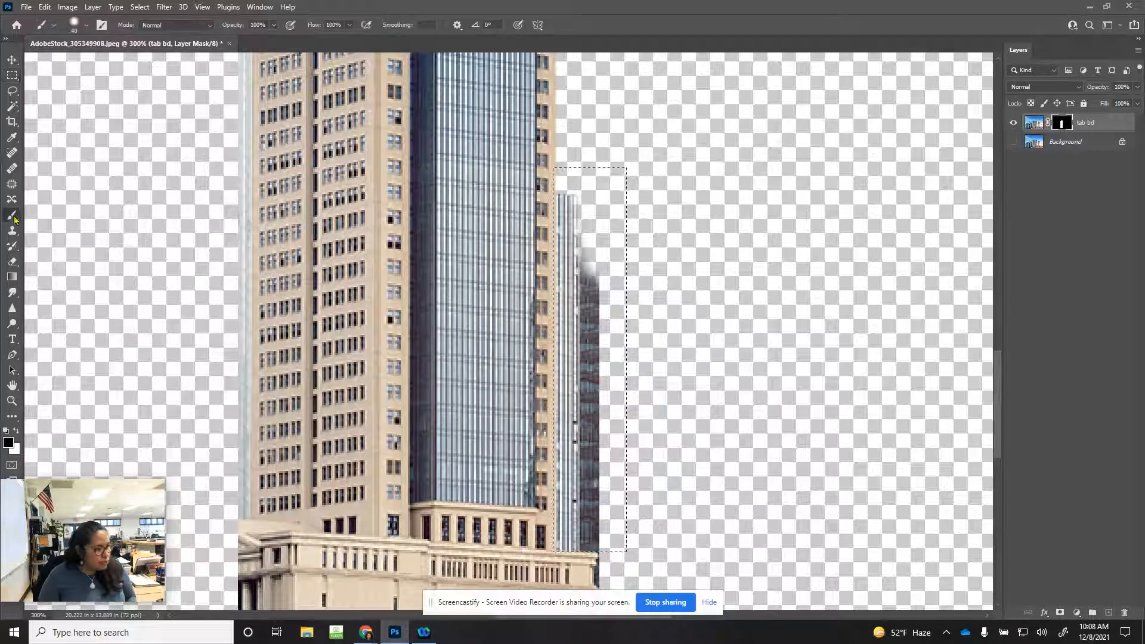
key("]")
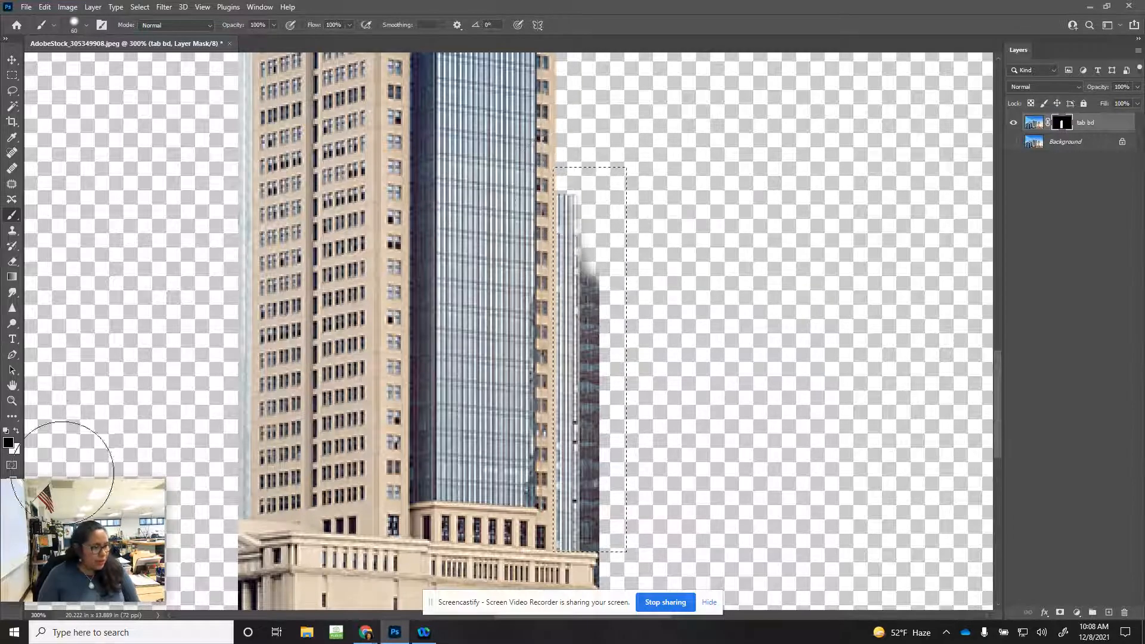
mouse_move(574, 192)
left_mouse_down()
mouse_move(575, 289)
mouse_move(579, 459)
left_mouse_up()
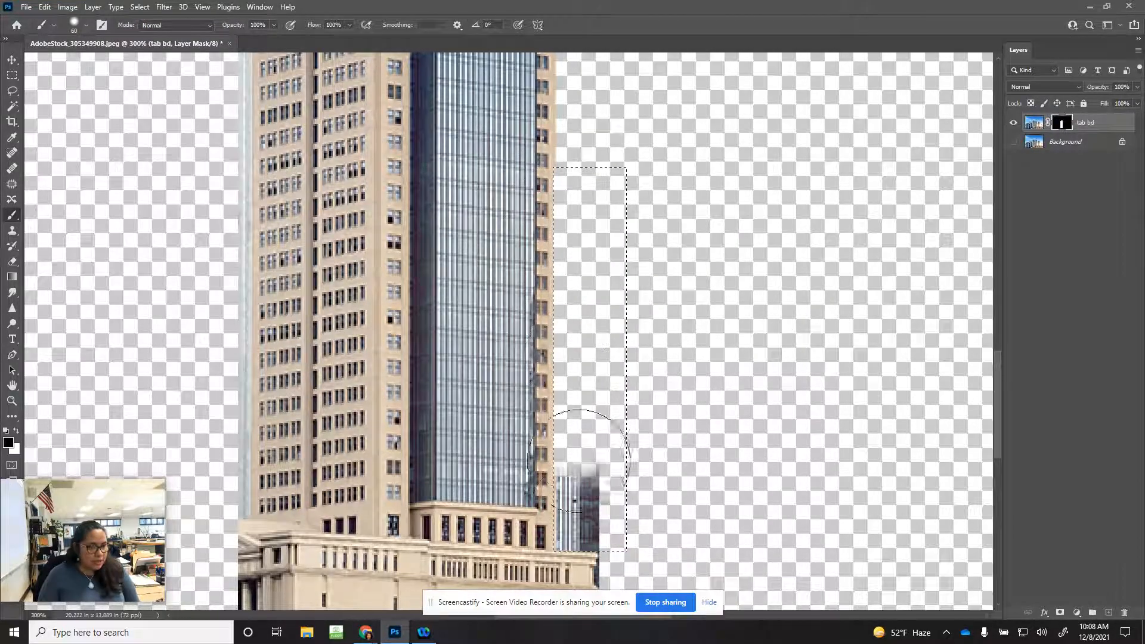
Select the pale strip along the tan building's left side with a rectangular marquee, reaching down to the building's base
mouse_move(464, 319)
left_mouse_down()
mouse_move(529, 392)
mouse_move(602, 405)
mouse_move(407, 404)
mouse_move(332, 242)
left_mouse_up()
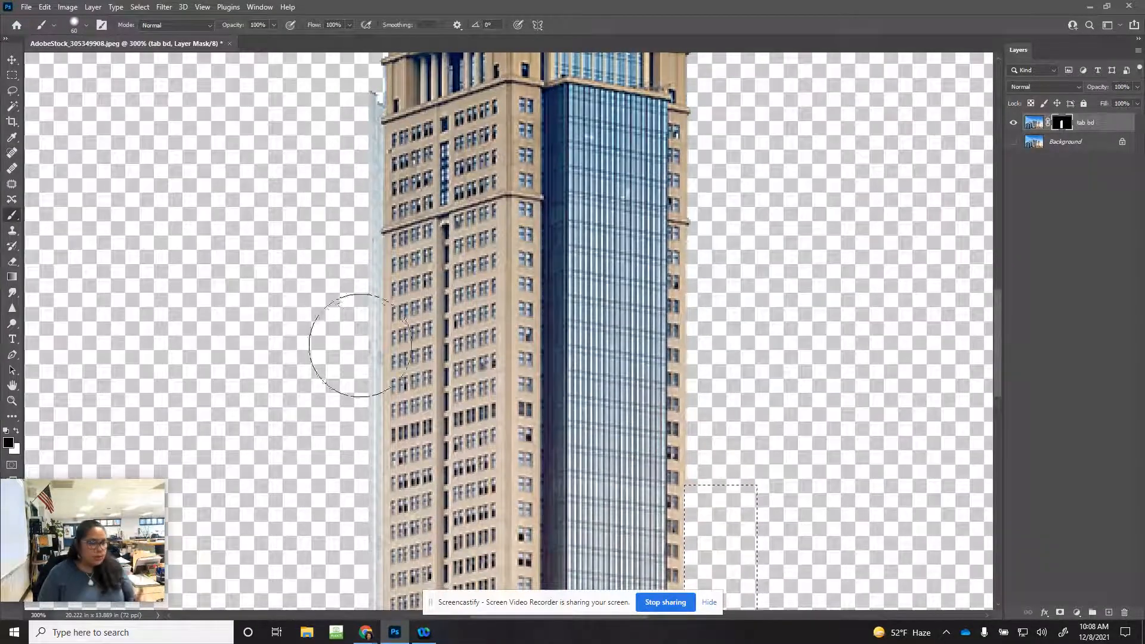
left_click(12, 76)
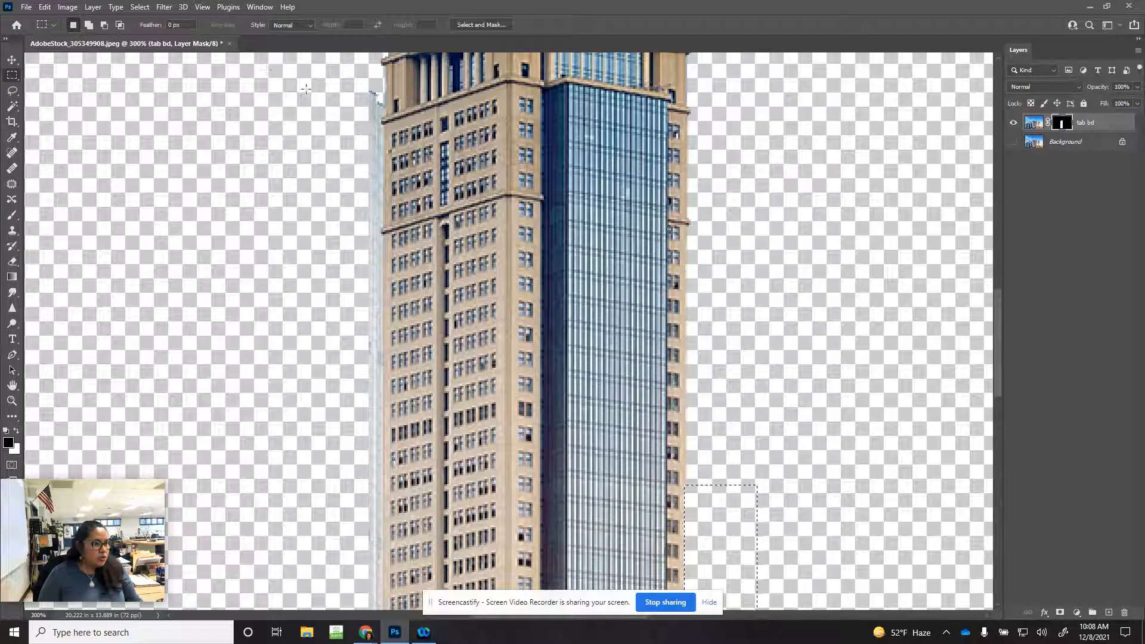
left_click_drag(308, 79, 383, 496)
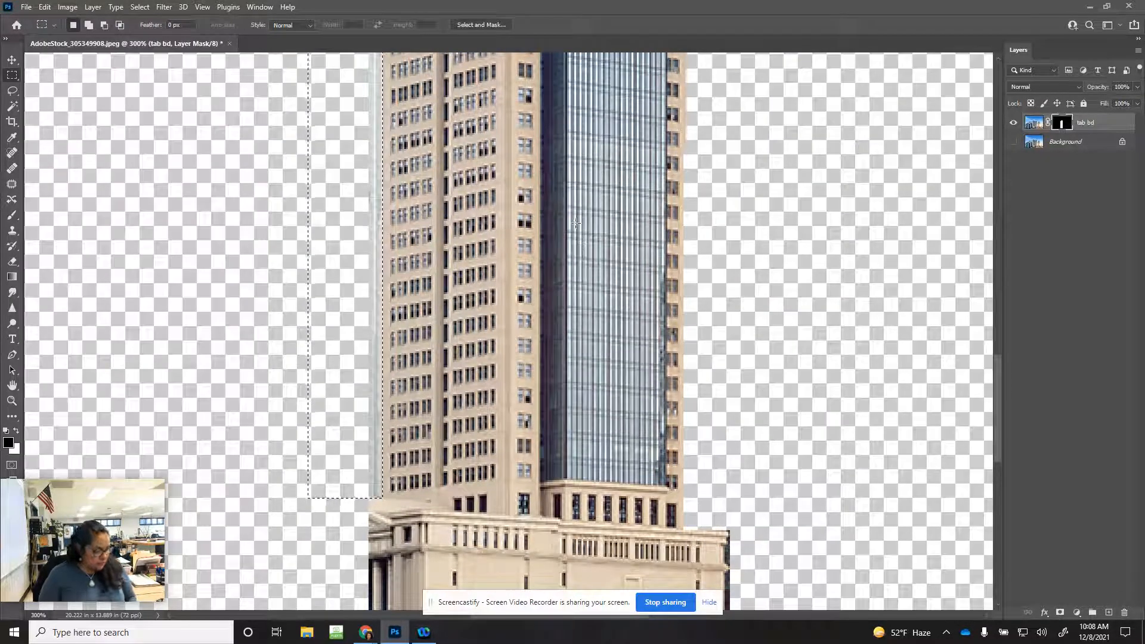
Paint black on the mask to hide the selected pale strip along its full height, and clear the selection
key("b")
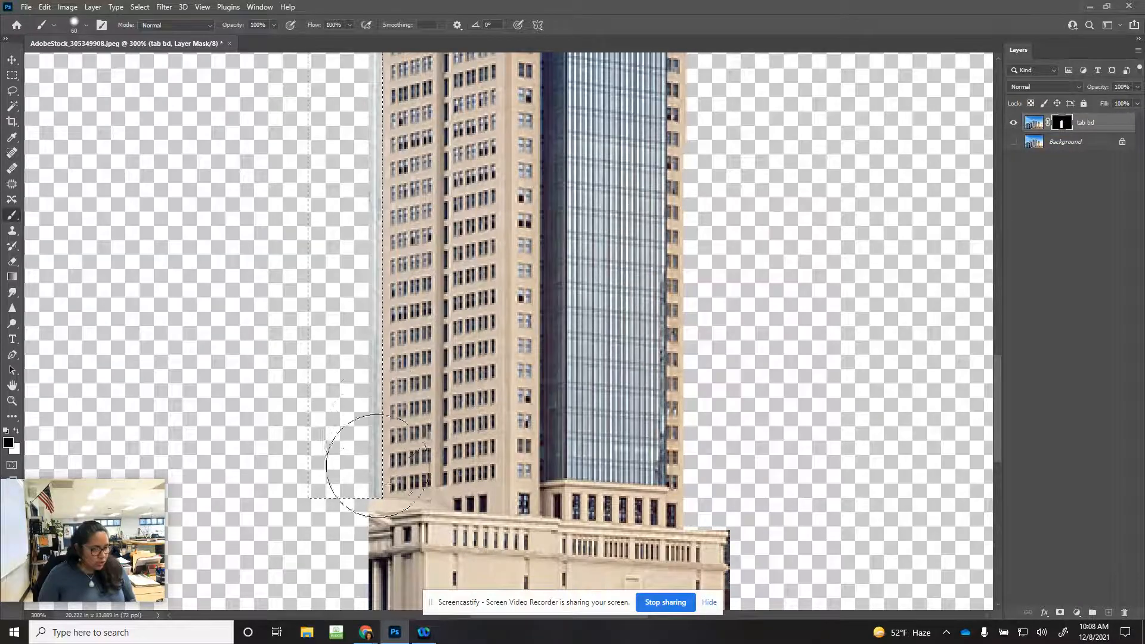
mouse_move(397, 347)
left_mouse_down()
mouse_move(431, 193)
mouse_move(459, 472)
left_mouse_up()
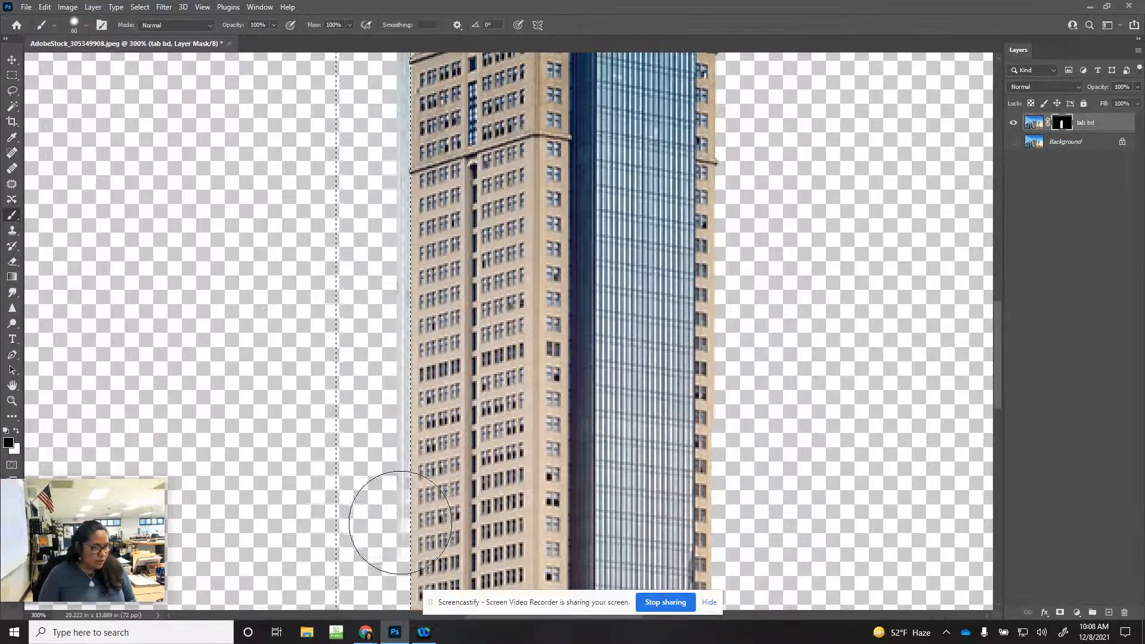
left_click_drag(402, 524, 433, 238)
scroll(433, 239, "up", 5)
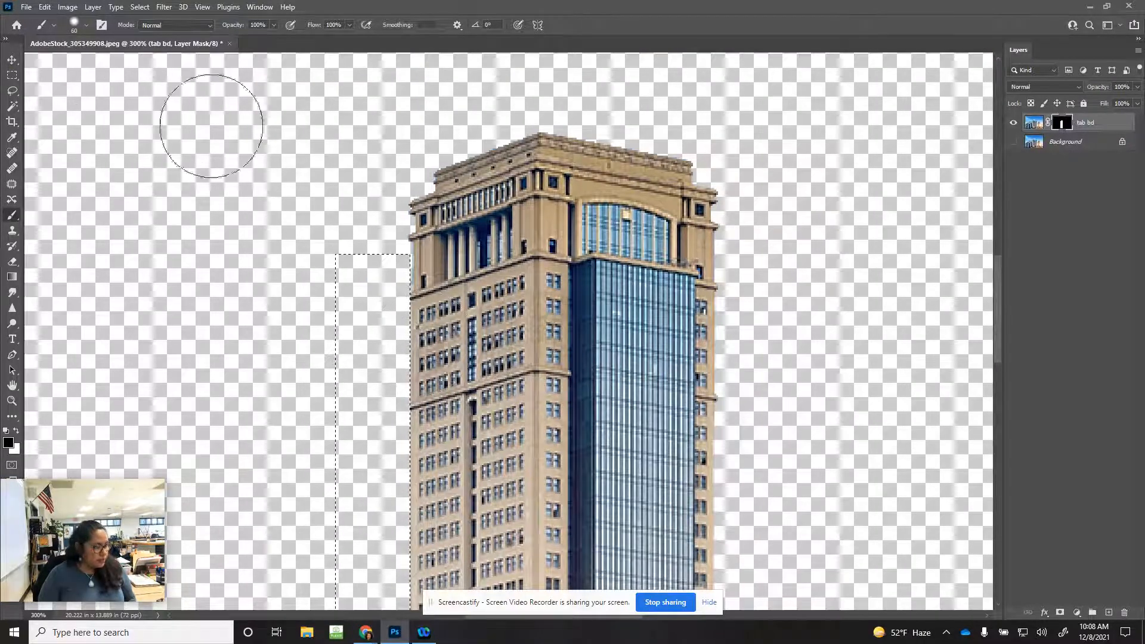
key("ctrl+d")
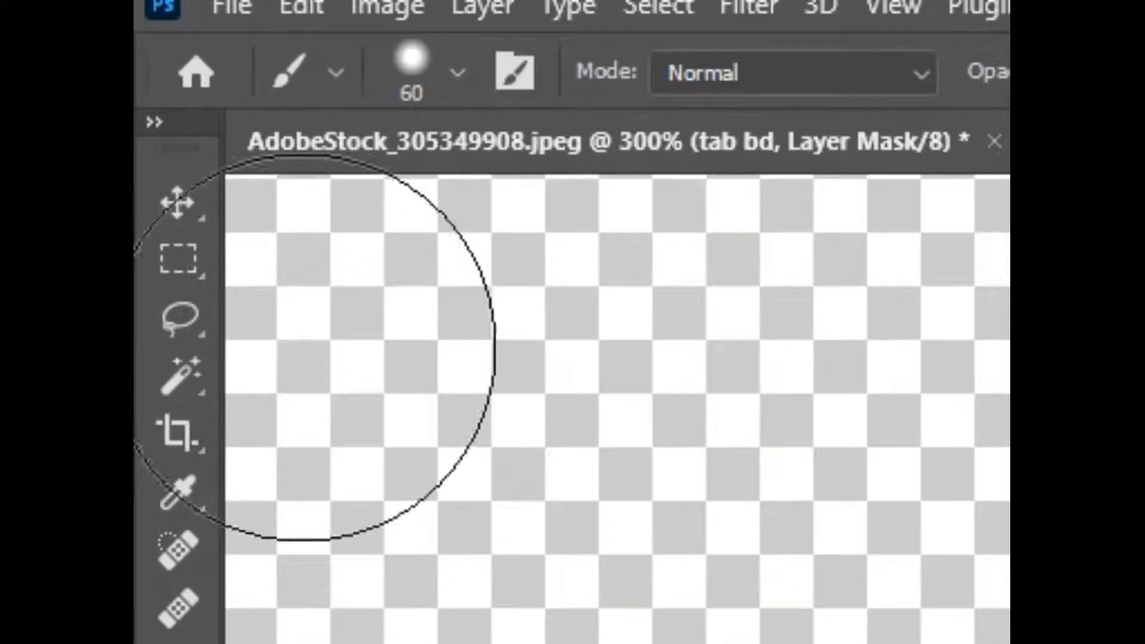
left_click(164, 254)
right_click(163, 249)
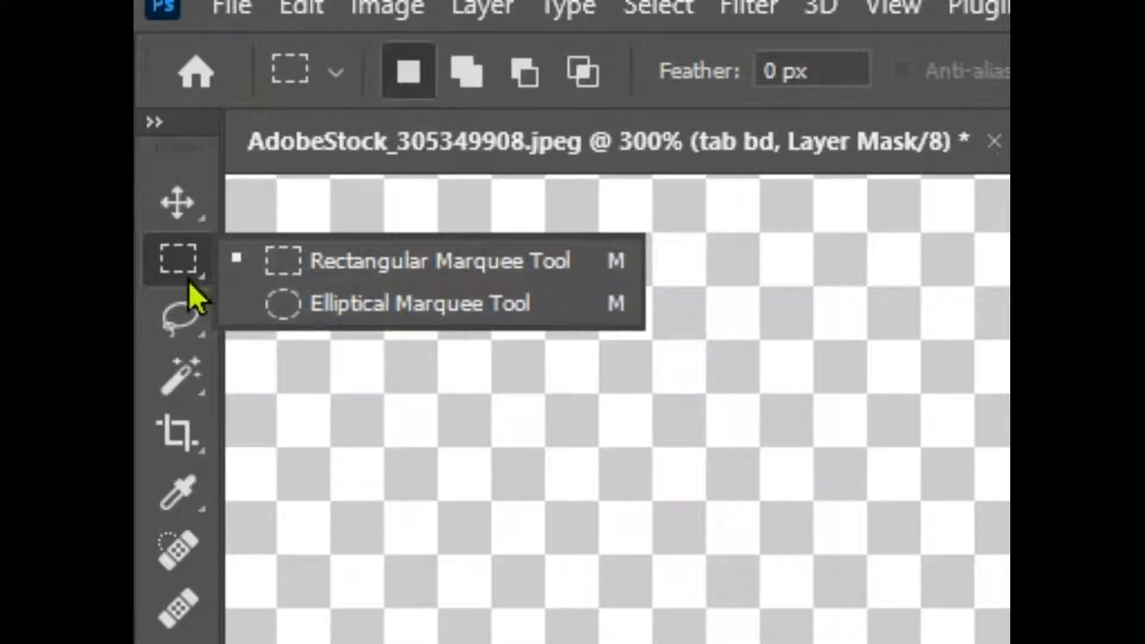
left_click(188, 319)
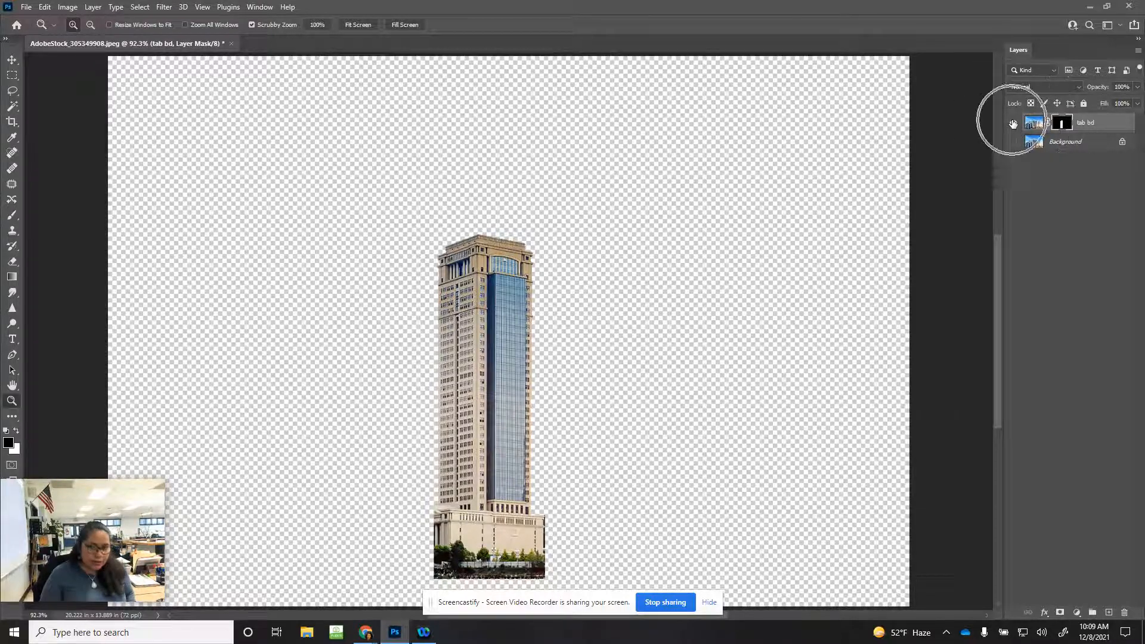
Hide the "tab bd" layer and show the Background layer as the active layer
left_click_drag(1013, 123, 1013, 143)
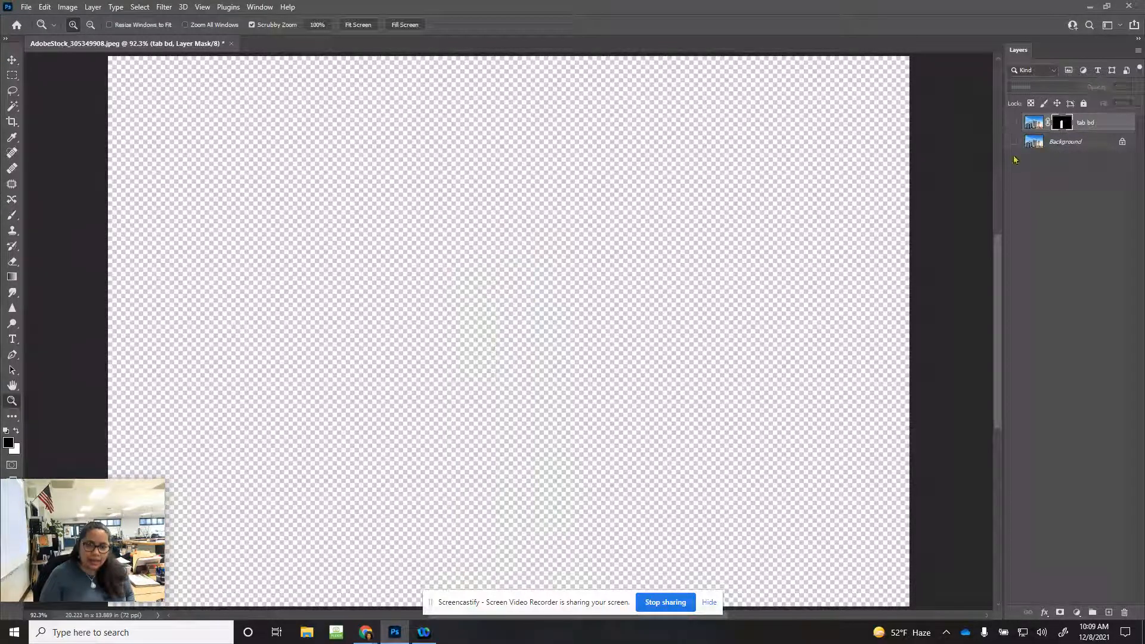
left_click(1042, 148)
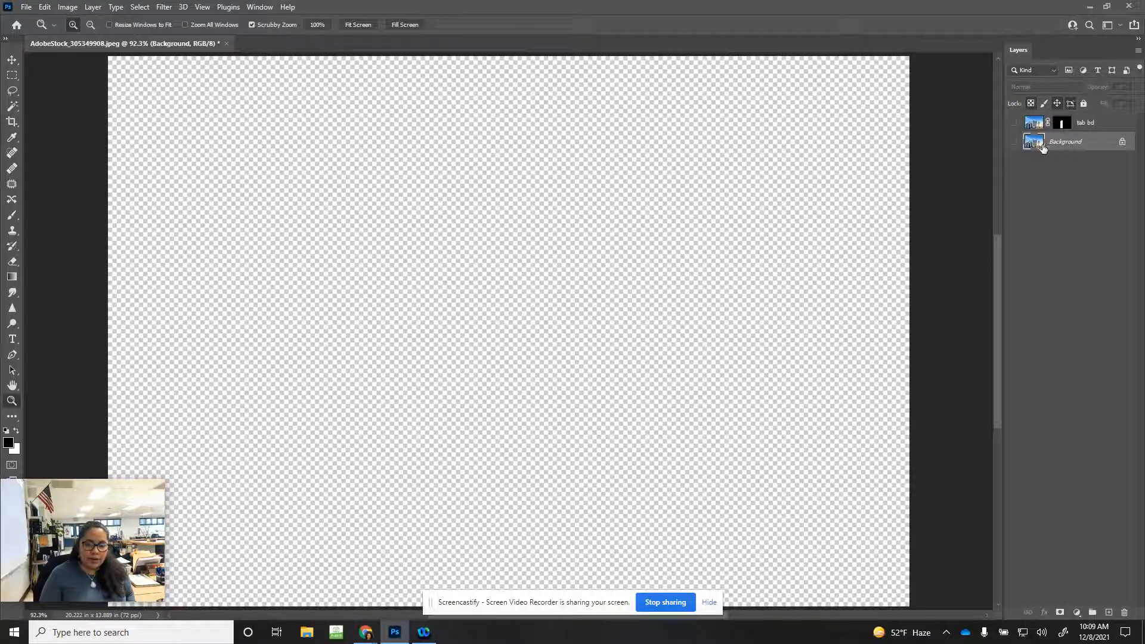
left_click(1012, 142)
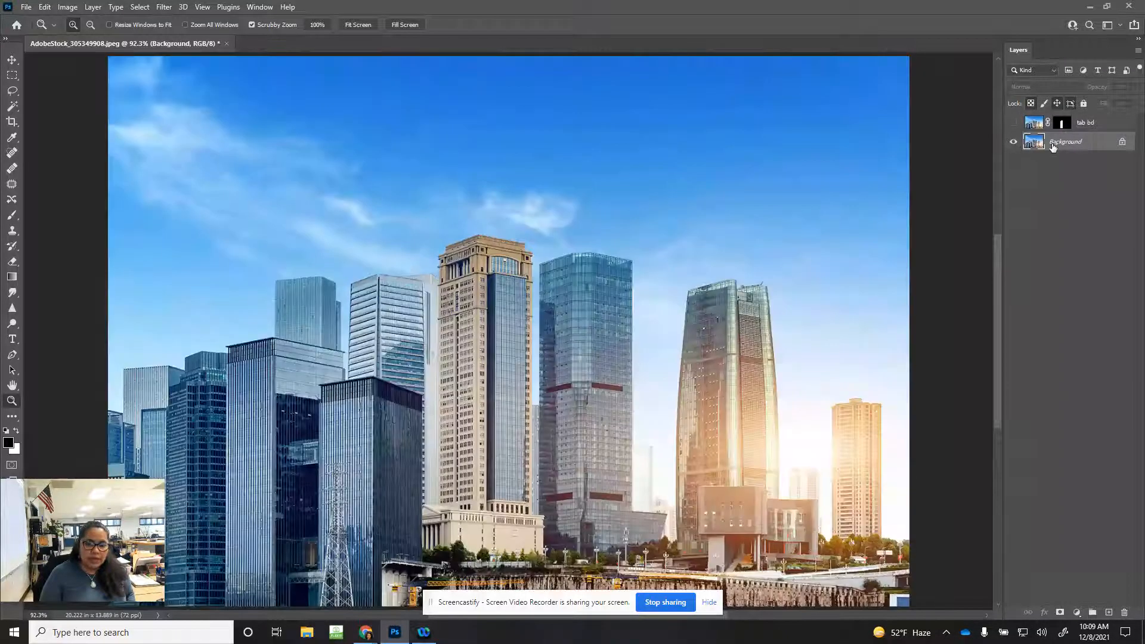
Duplicate the Background layer as "short bd" and hide the original Background
right_click(1058, 148)
left_click(1052, 170)
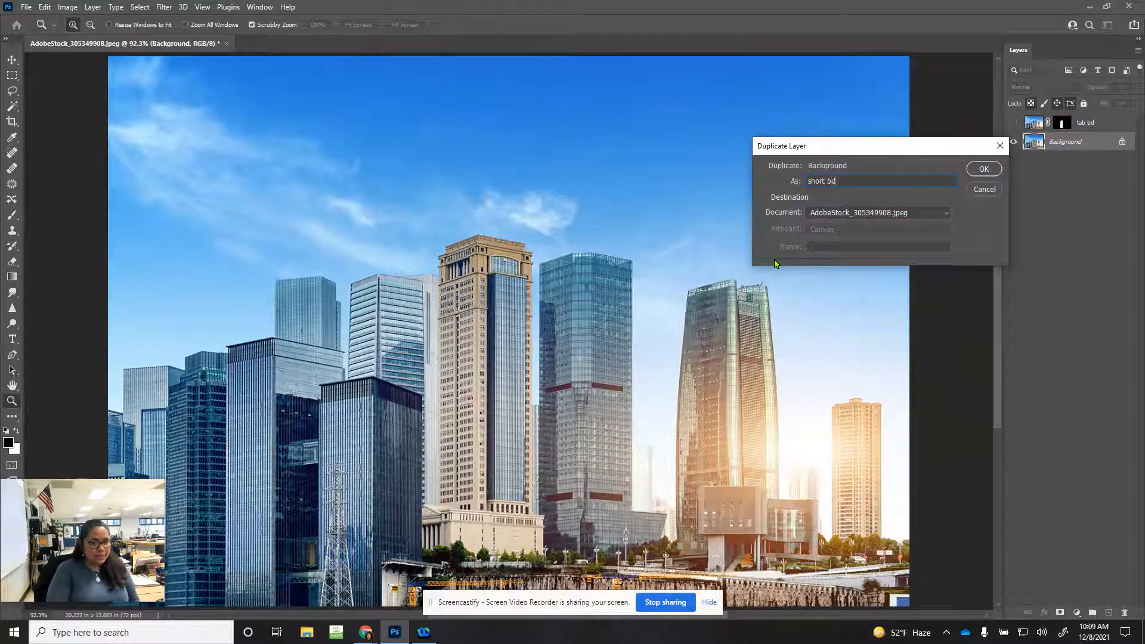
left_click(983, 170)
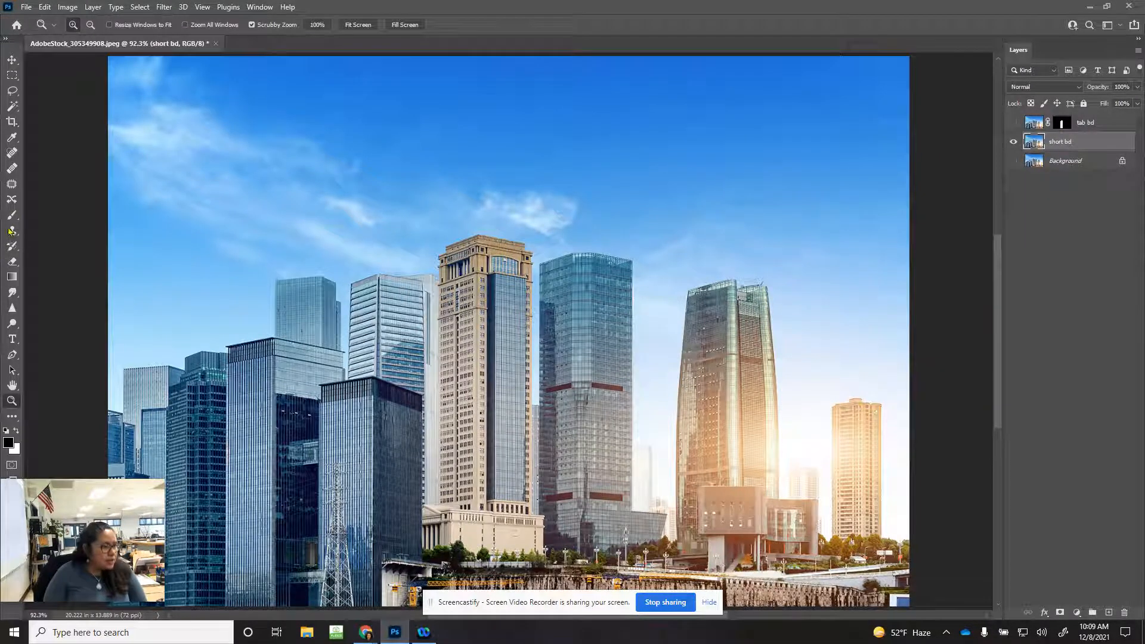
Select the short dark building with a rectangular marquee and add a layer mask to "short bd" from that selection
left_click(12, 76)
left_click(51, 75)
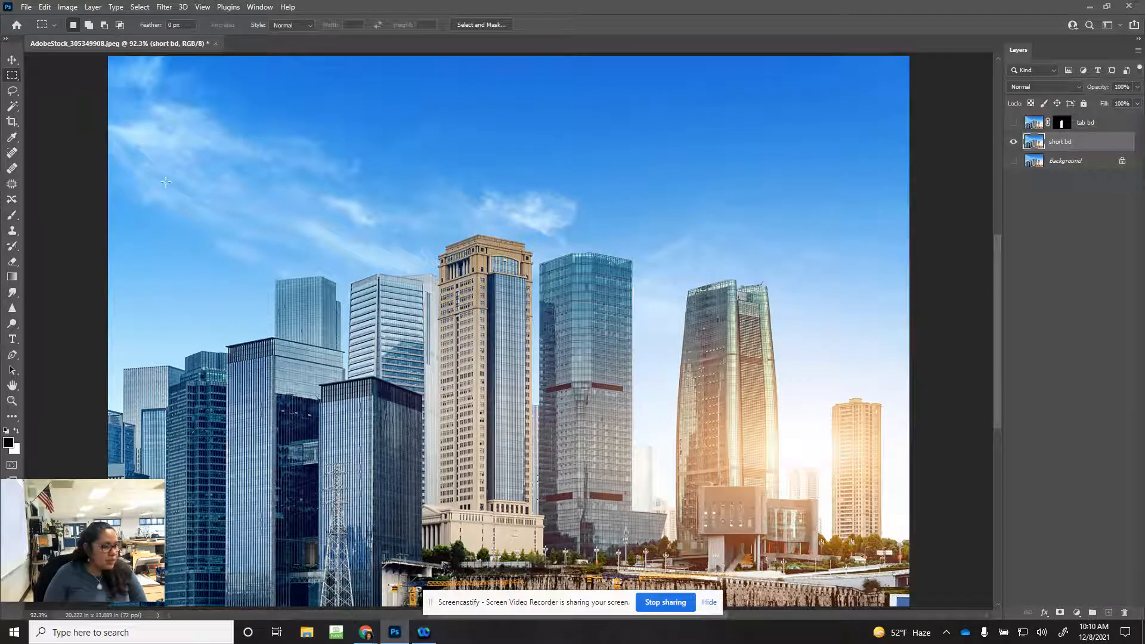
left_click_drag(317, 351, 424, 489)
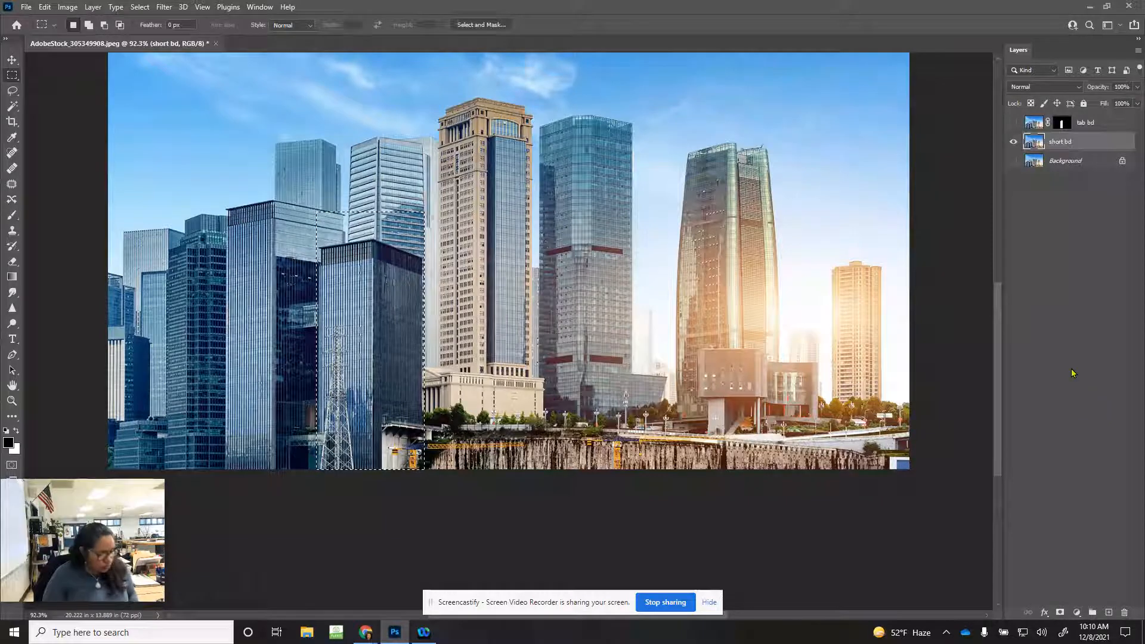
left_click(1060, 613)
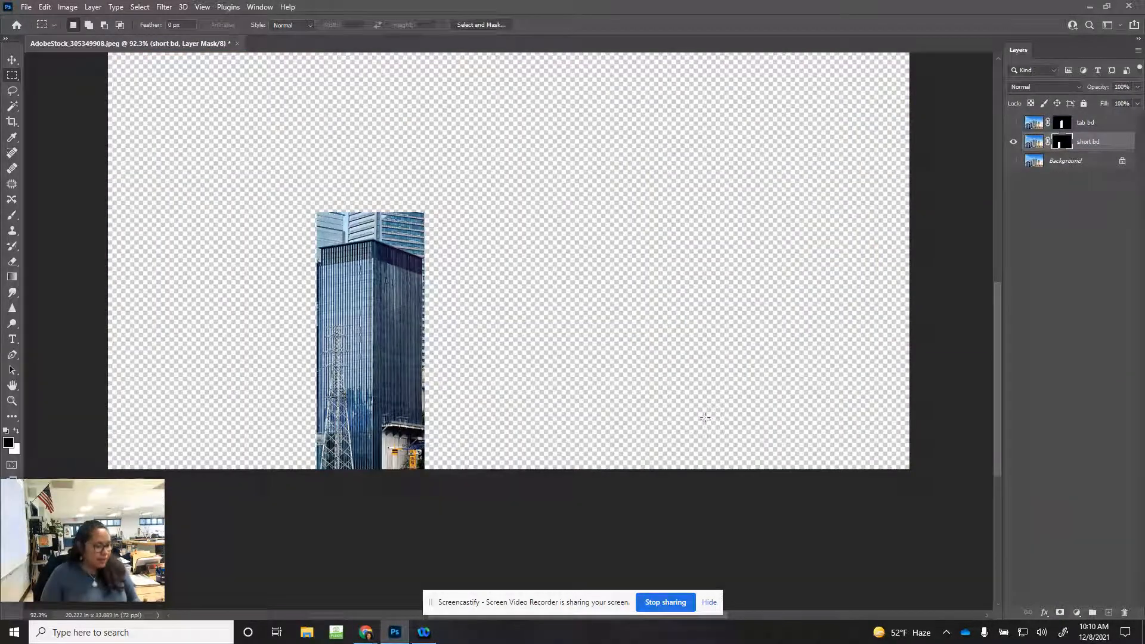
Draw a rectangular marquee over the area above the short building's right-hand roof slope, overlapping the roof corner
left_click(11, 402)
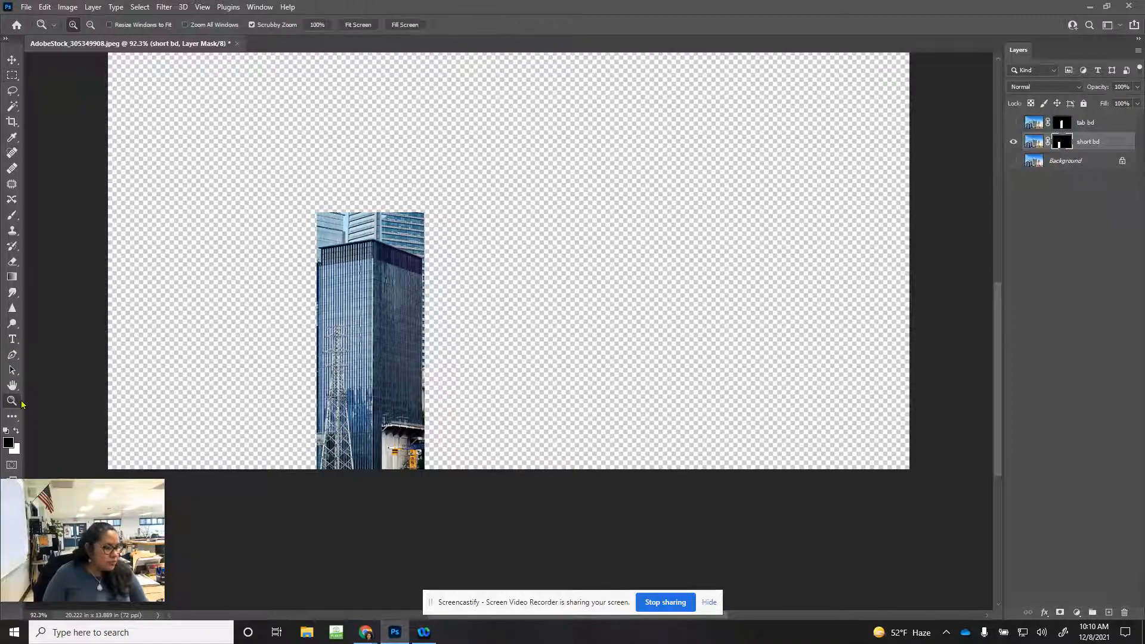
left_click_drag(369, 247, 488, 392)
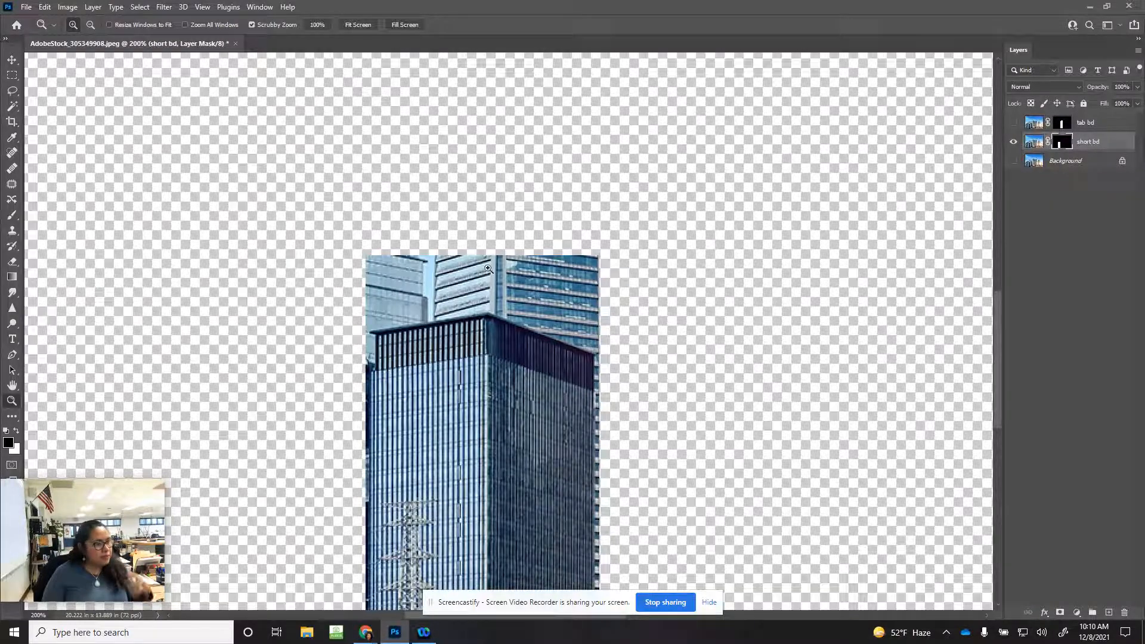
left_click(15, 77)
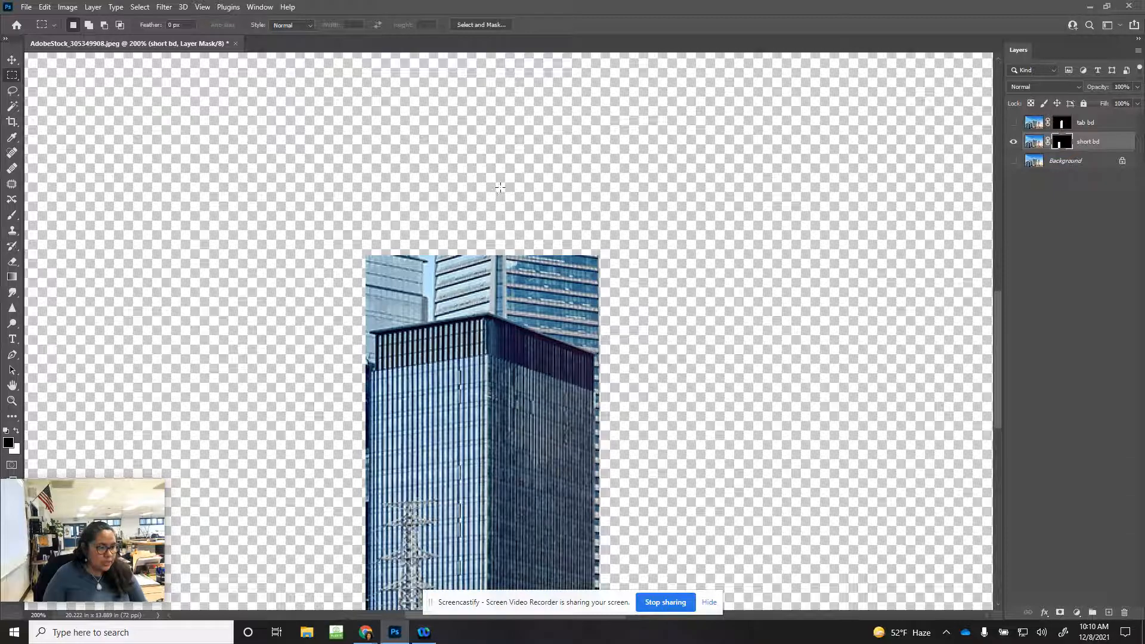
left_click_drag(474, 148, 787, 379)
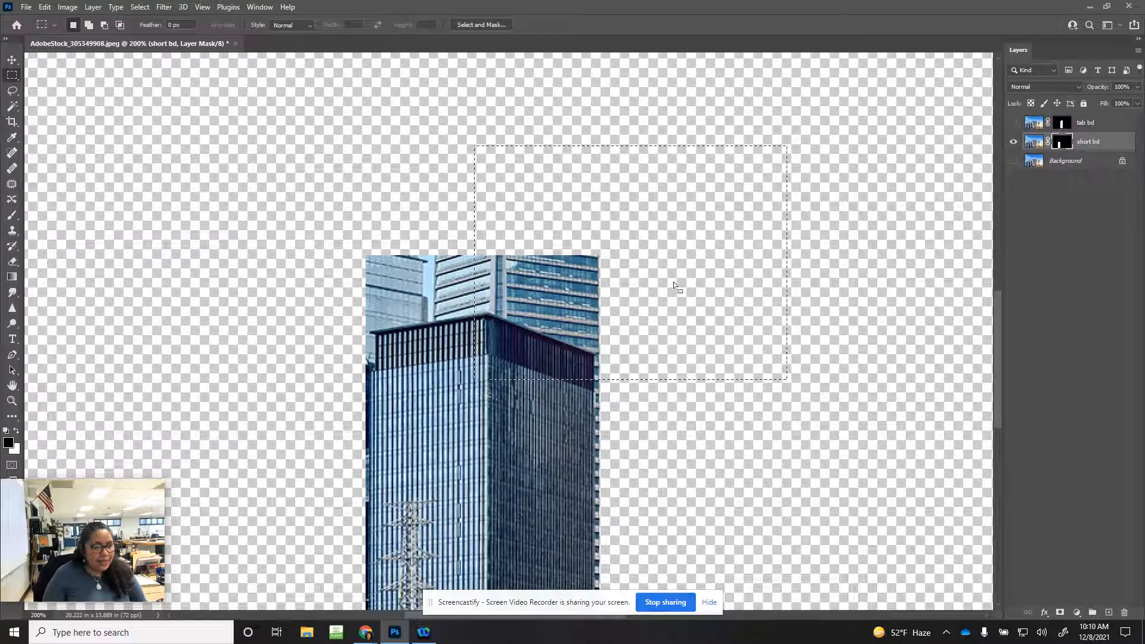
Rotate the marquee selection about 21.5° and move it so its lower edge follows the short building's right-hand roof slope
right_click(629, 269)
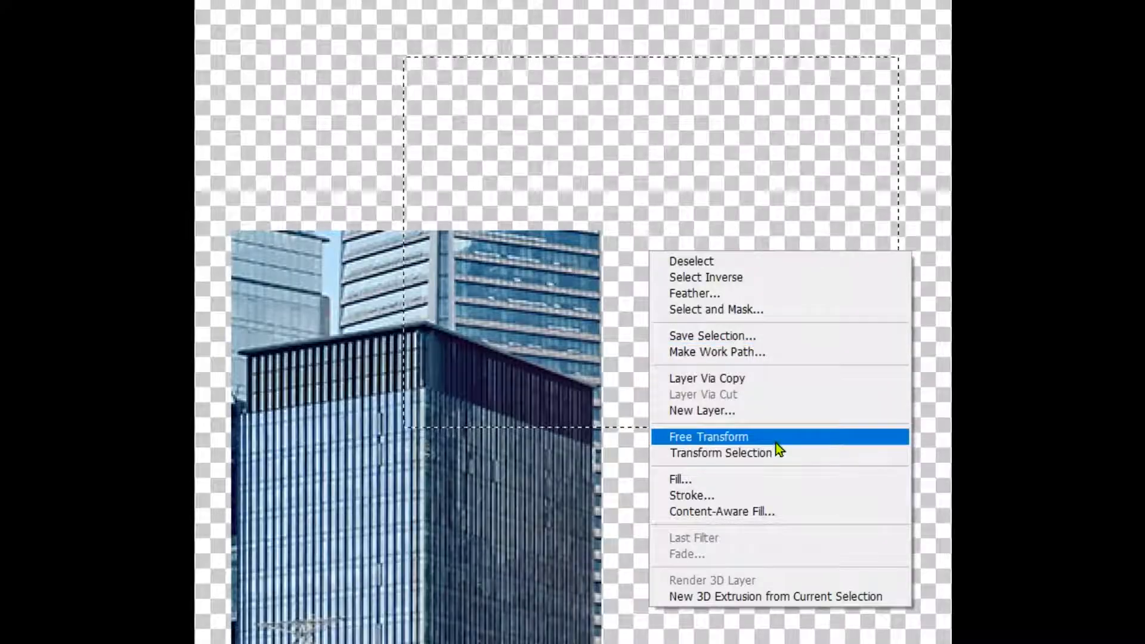
left_click(767, 456)
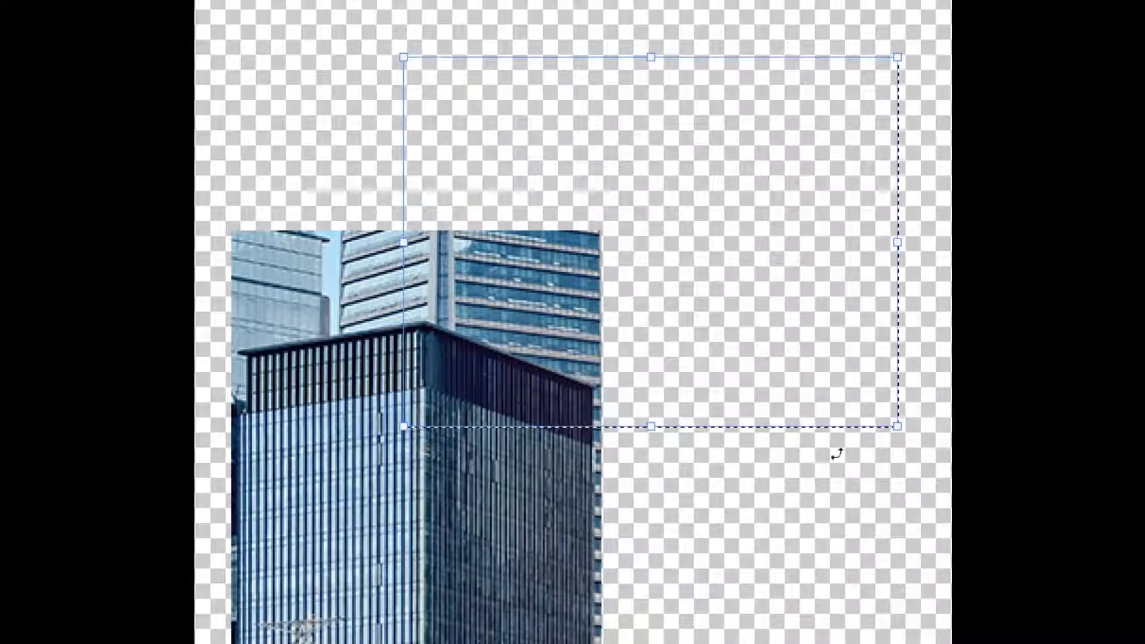
left_click_drag(899, 450, 846, 590)
left_click_drag(653, 428, 649, 366)
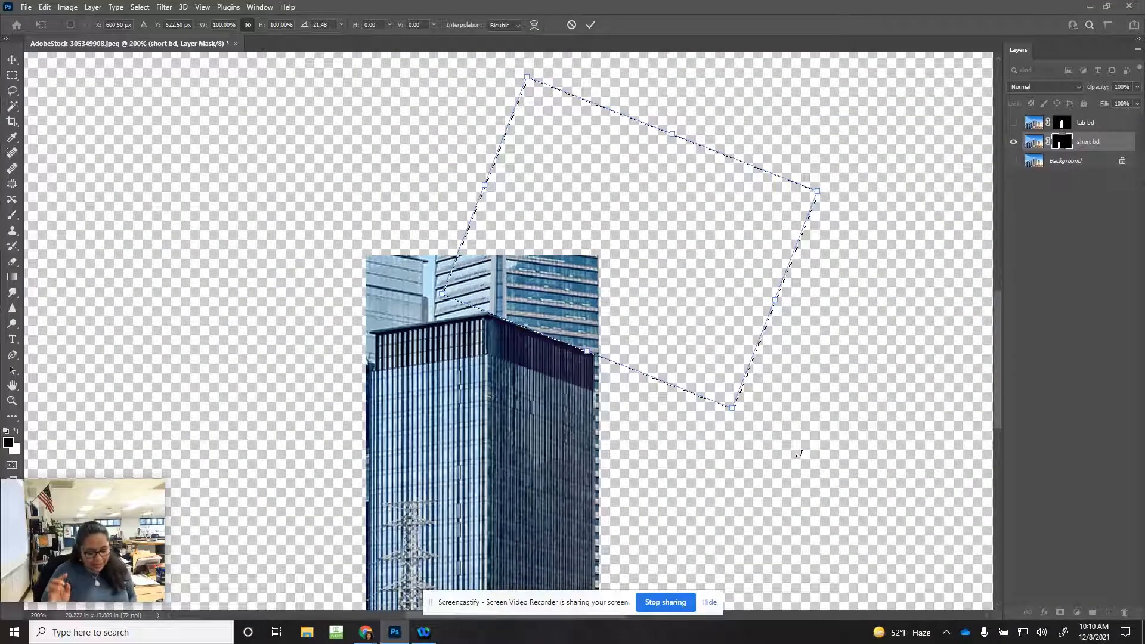
key("Return")
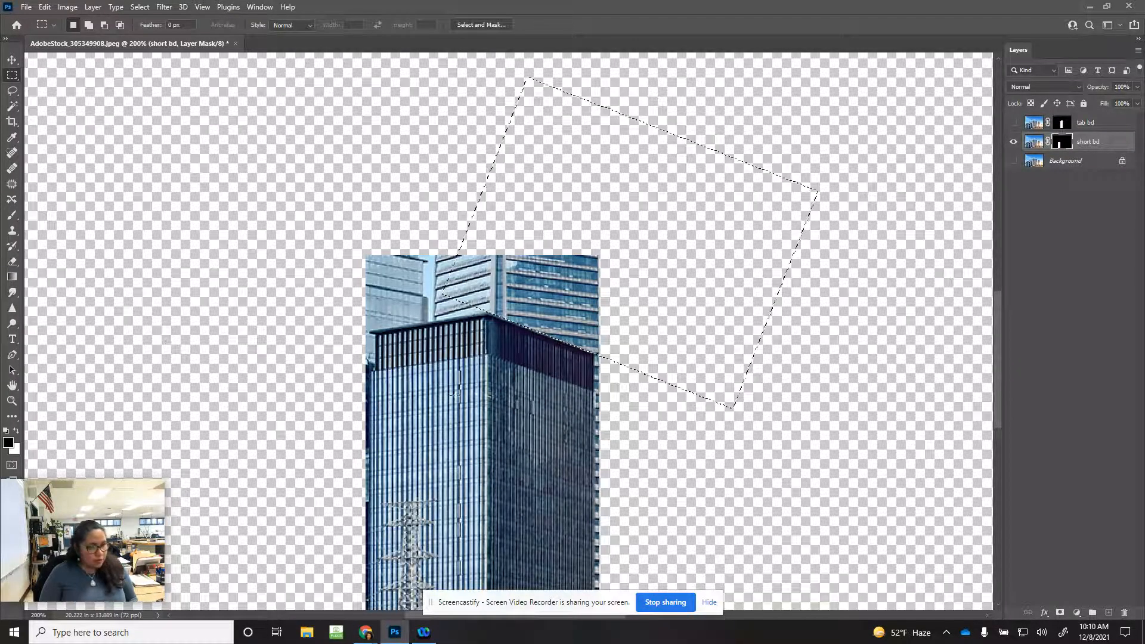
Enlarge the brush to 150 and paint black on the "short bd" mask inside the selection, hiding the buildings above the right roof slope
key("b")
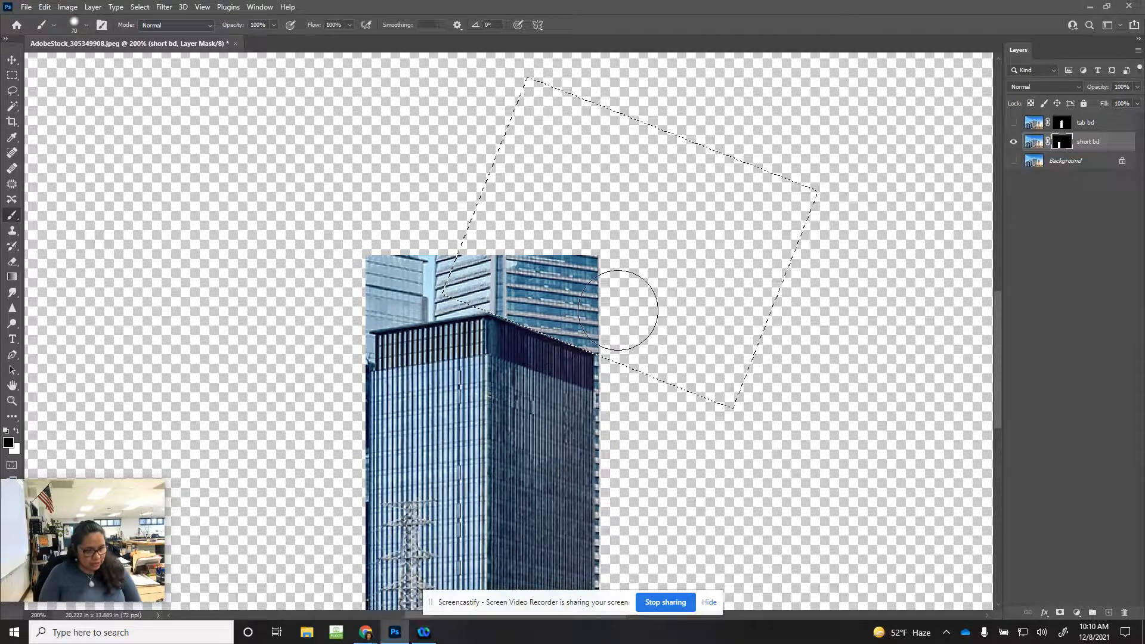
key("bracketright")
key("bracketright")
key("bracketright")
key("bracketright")
key("bracketright")
key("bracketright")
mouse_move(709, 343)
left_mouse_down()
mouse_move(708, 352)
mouse_move(524, 255)
mouse_move(378, 225)
left_mouse_up()
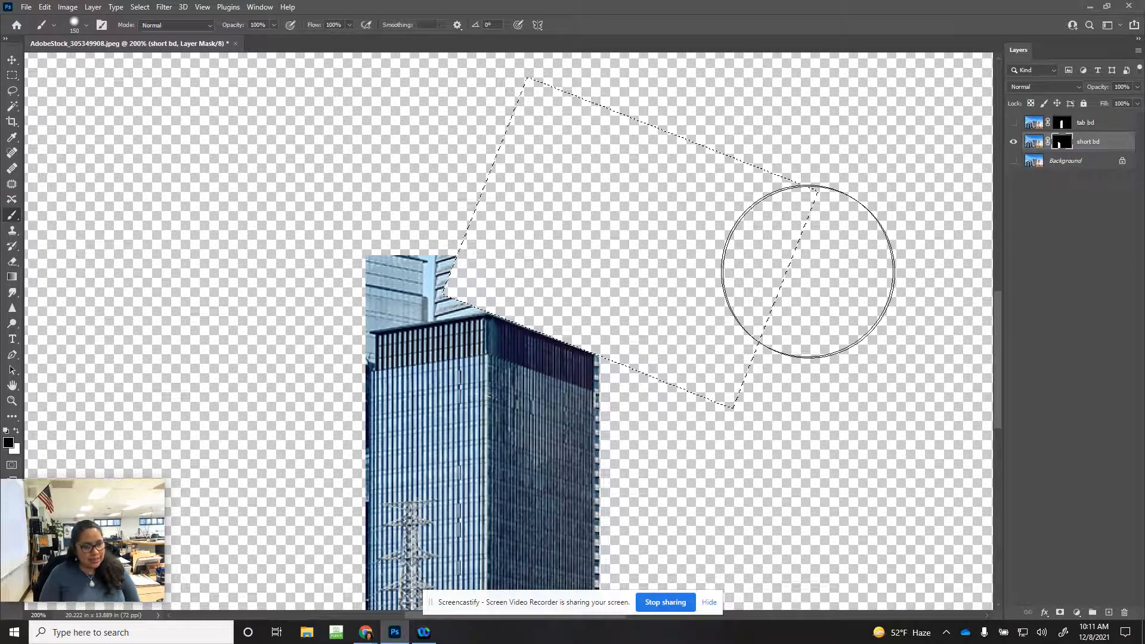
Draw a marquee about 4.8 by 2.3 in above the short building's left roof edge and rotate it about -9° to follow that edge
left_click(12, 76)
left_click_drag(207, 158, 618, 356)
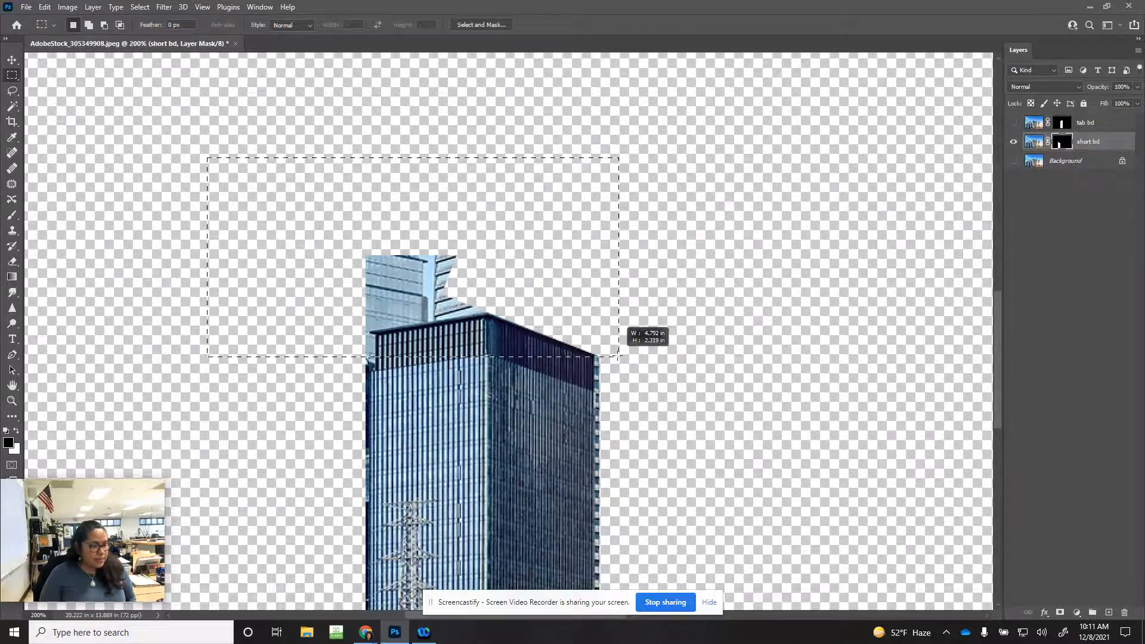
right_click(466, 241)
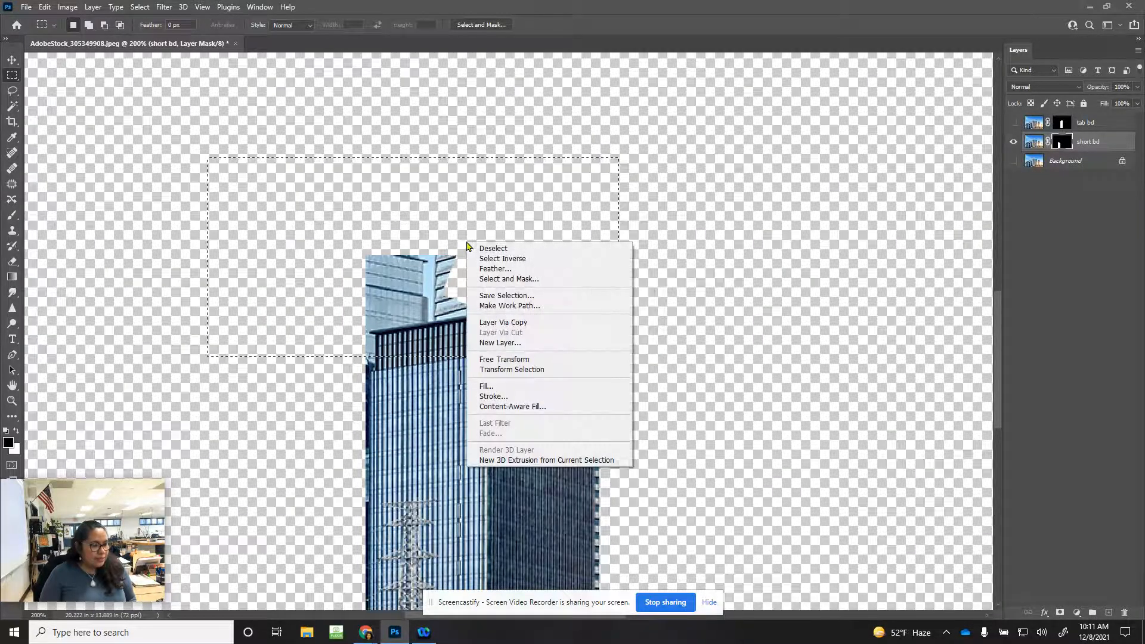
left_click(519, 369)
left_click_drag(644, 401, 696, 337)
left_click_drag(475, 296, 459, 271)
left_click_drag(651, 334, 650, 337)
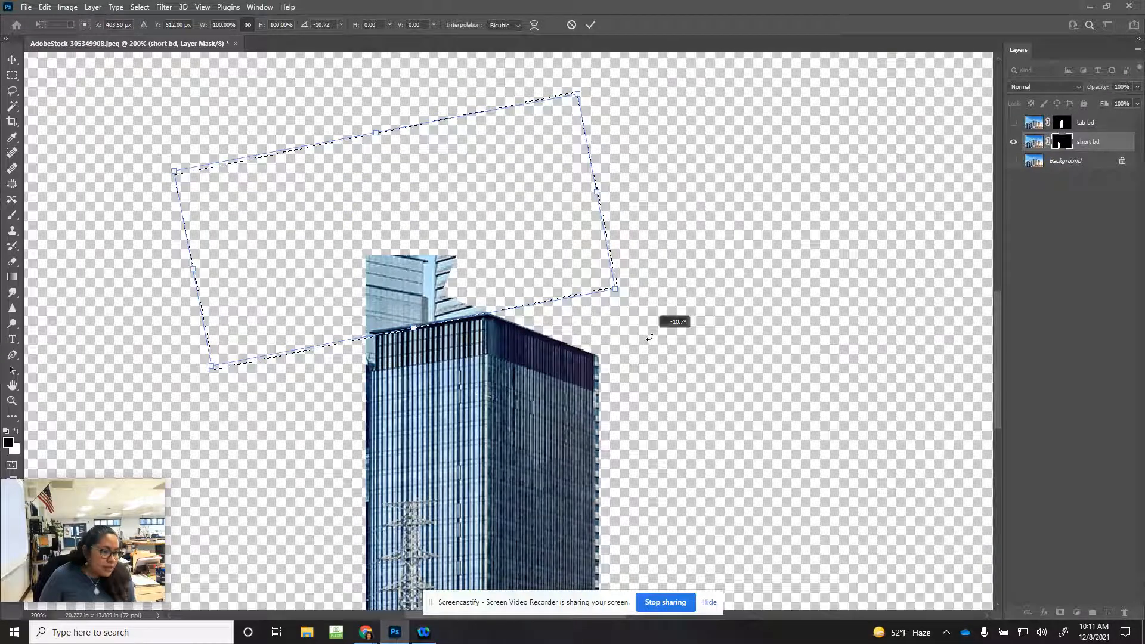
left_click_drag(441, 242, 442, 238)
left_click_drag(636, 327, 664, 270)
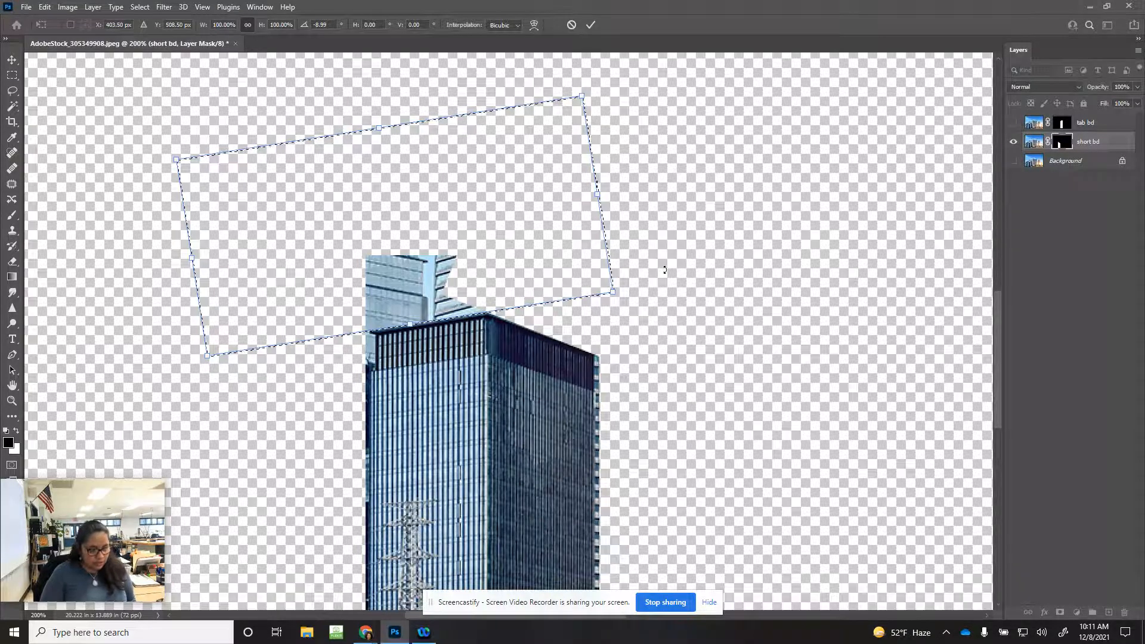
key("Return")
Paint black on the mask inside the selection to hide the remaining buildings above the left roof edge, and deselect
key("b")
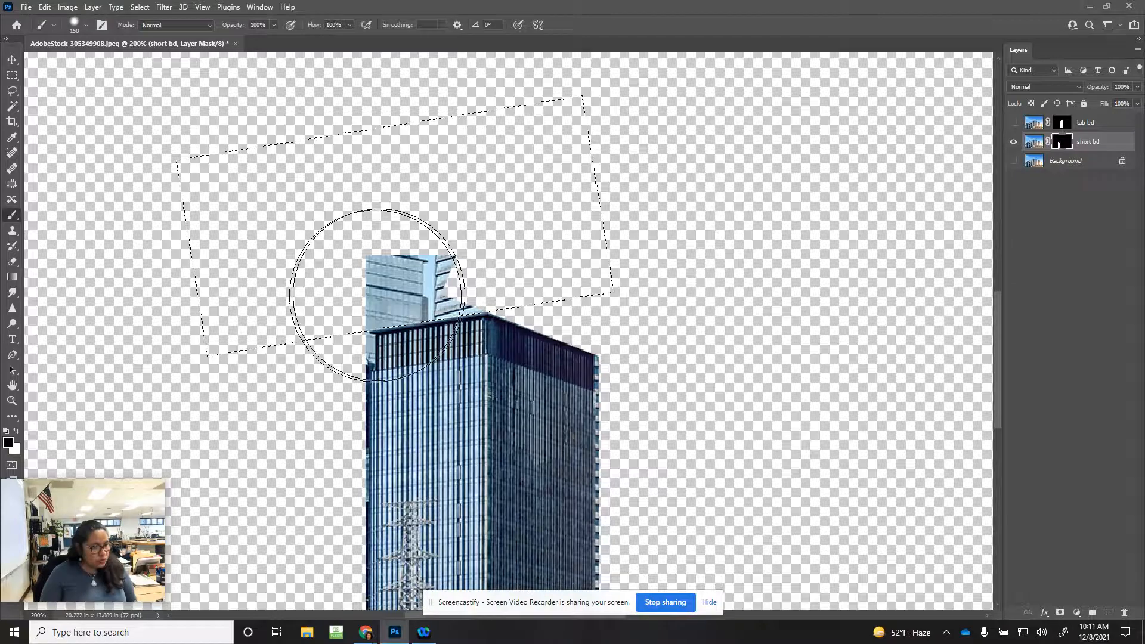
left_click_drag(485, 263, 566, 263)
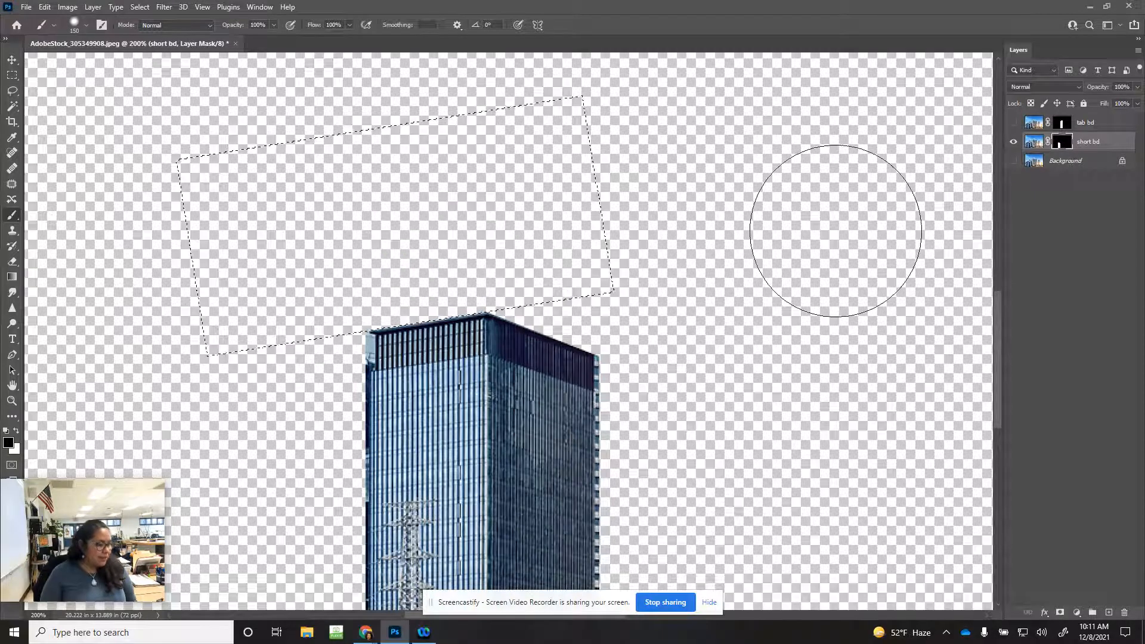
key("ctrl+d")
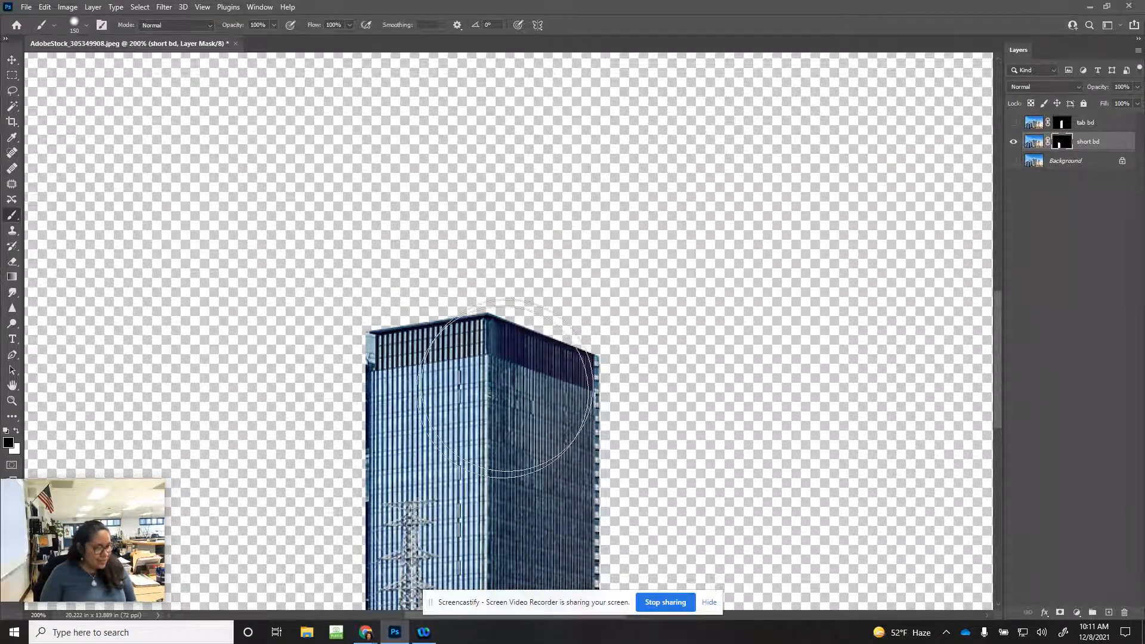
Select a tall strip about 2.2 by 6 in along the short building's left side and paint it black on the mask
left_click_drag(468, 426, 584, 234)
mouse_move(571, 318)
left_mouse_down()
mouse_move(582, 421)
mouse_move(515, 386)
left_mouse_up()
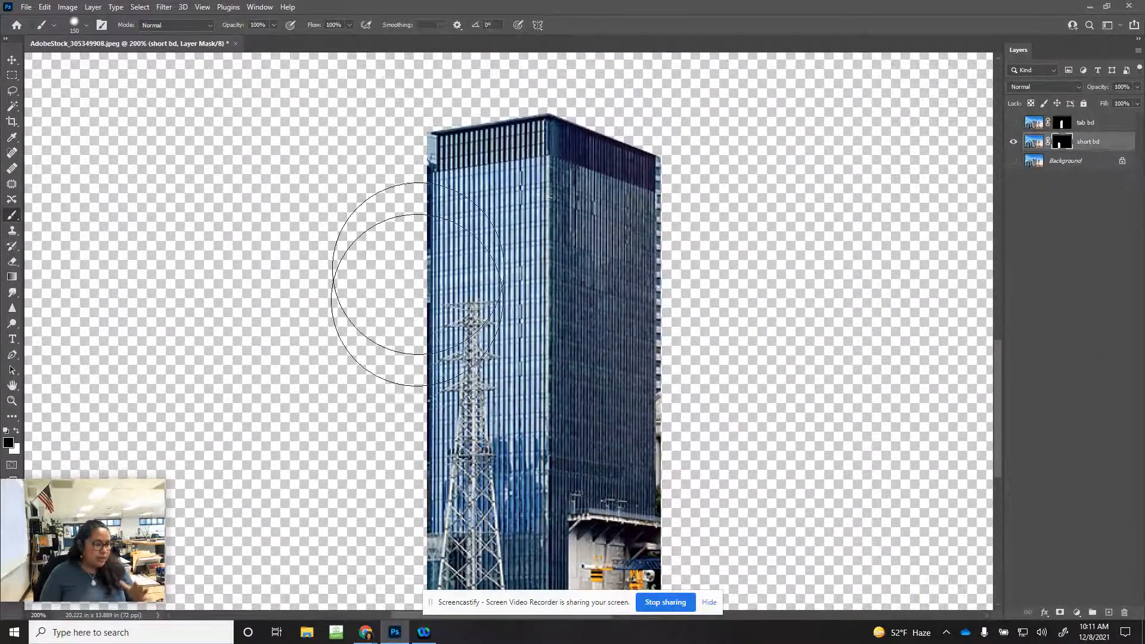
left_click(12, 76)
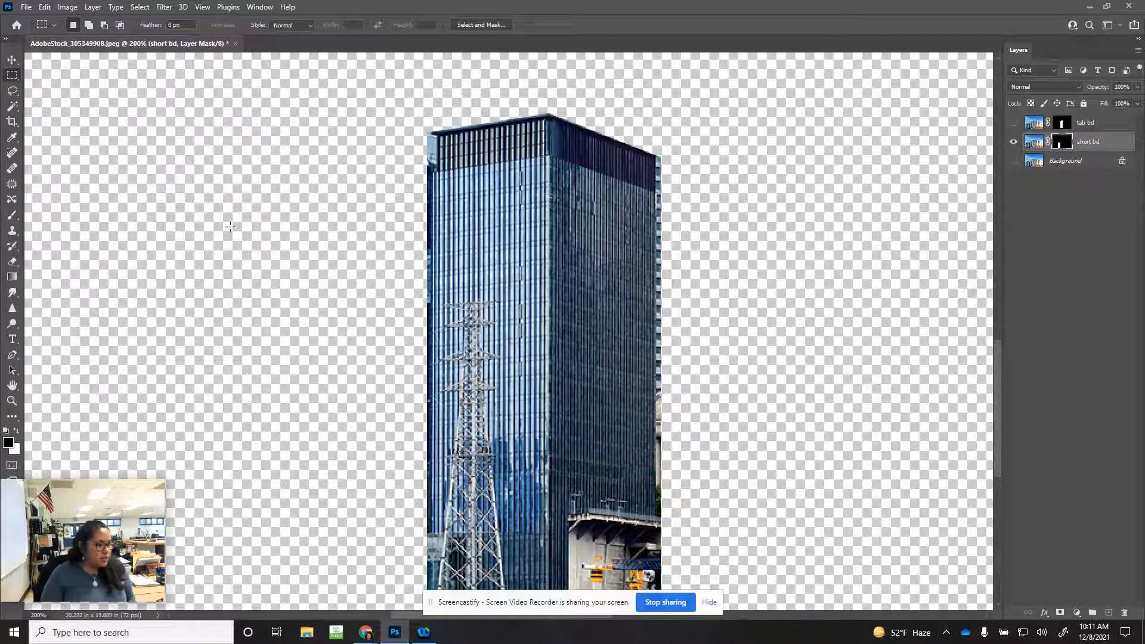
left_click_drag(241, 95, 441, 572)
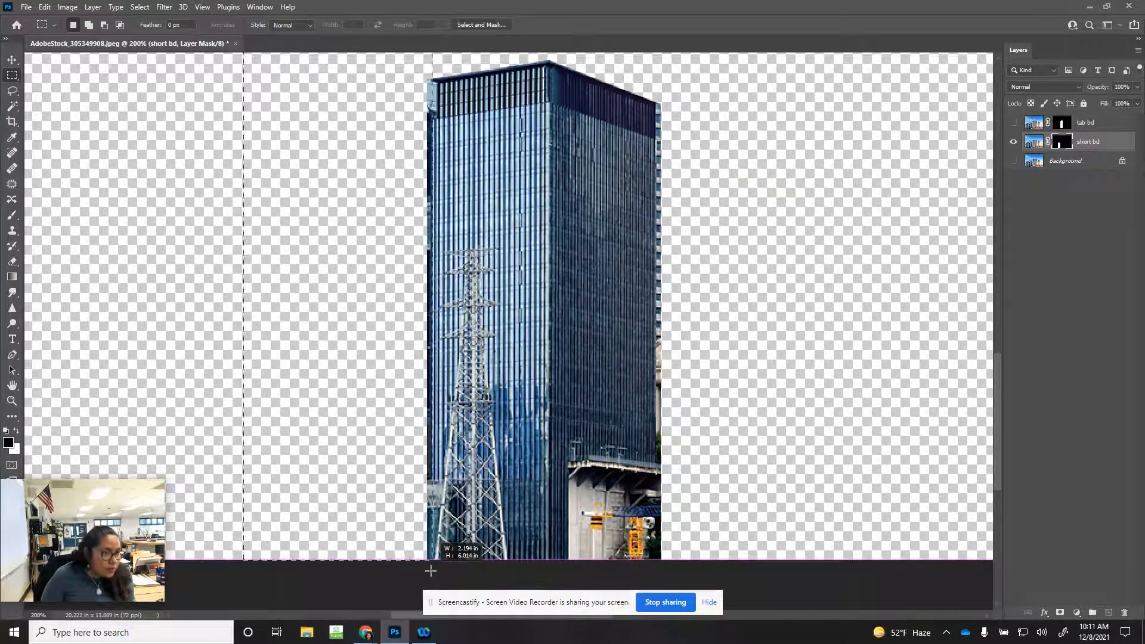
left_click_drag(431, 571, 431, 571)
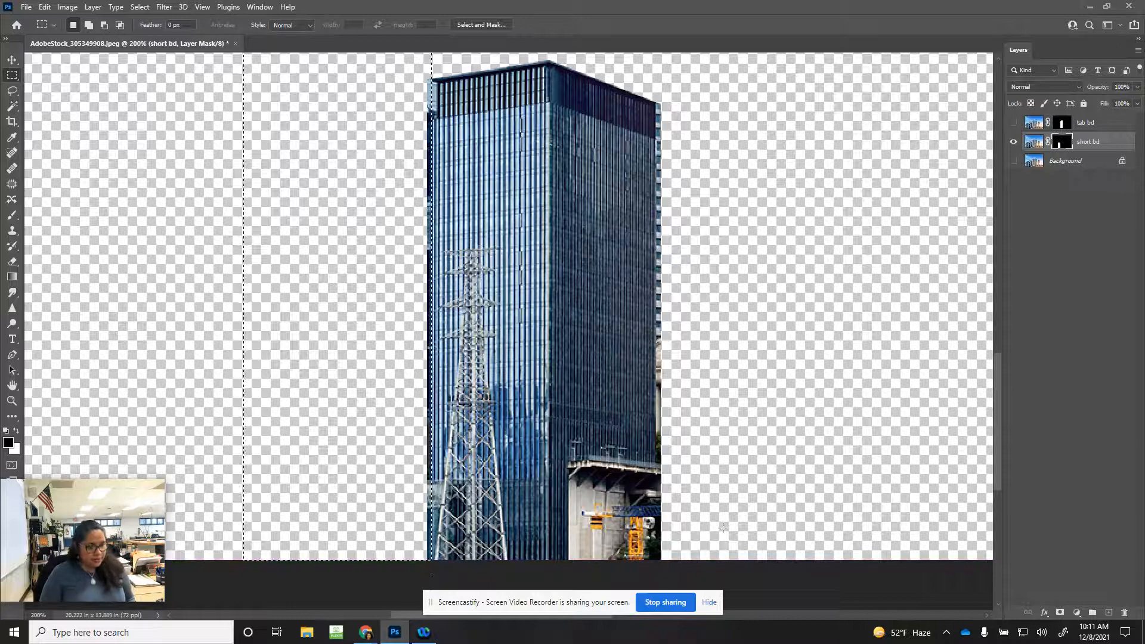
key("b")
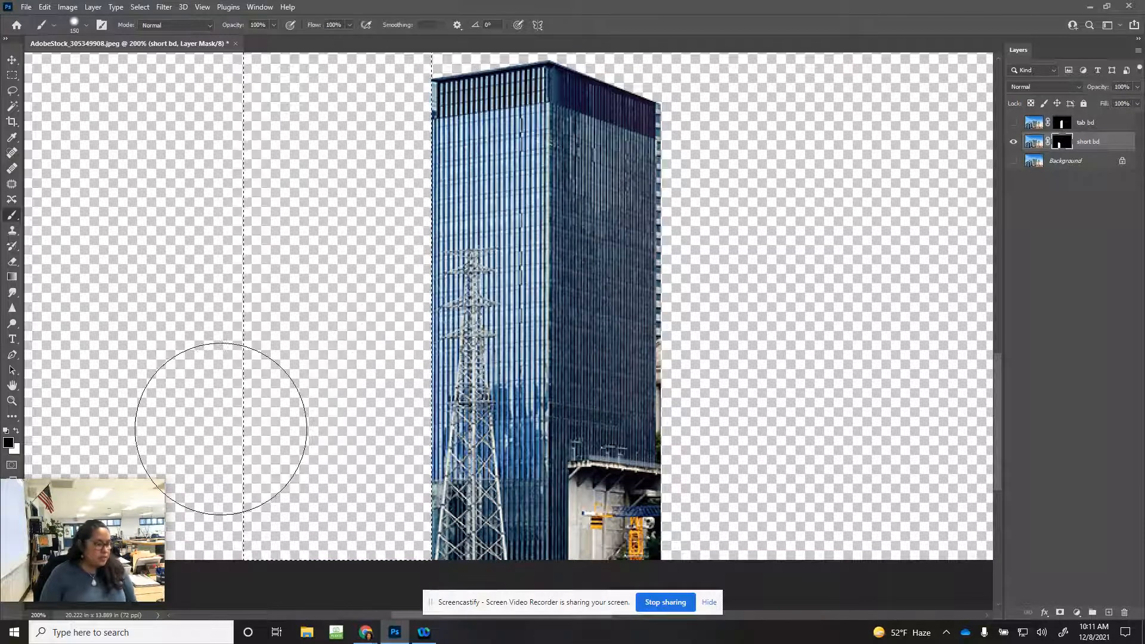
Fit the whole image in view and make the "tab bd" and Background layers visible again
left_click(13, 59)
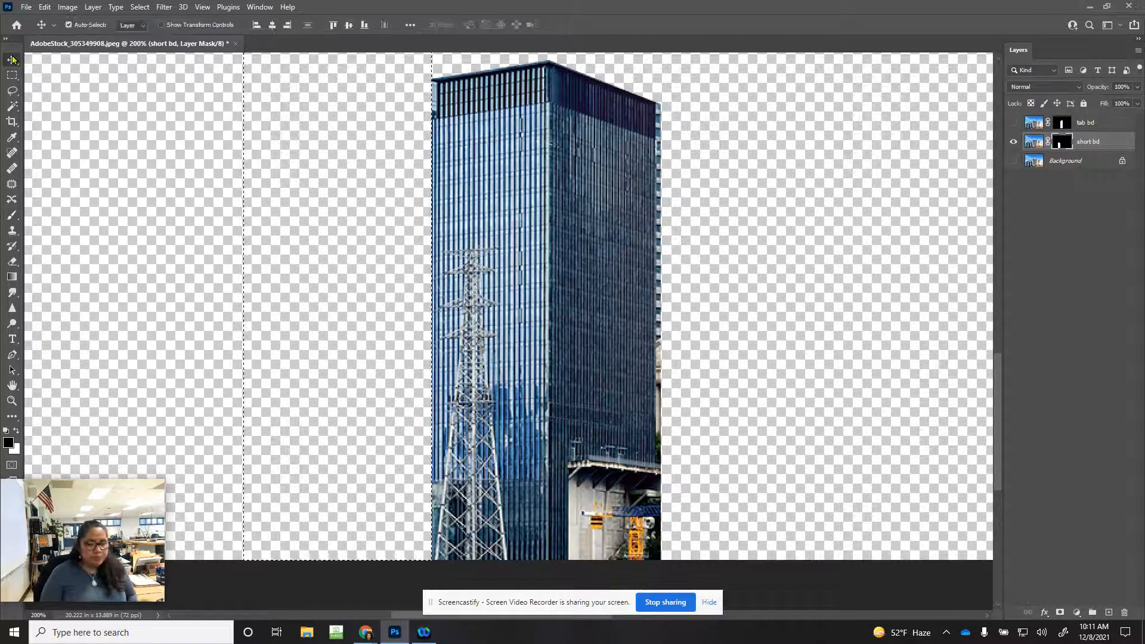
key("z")
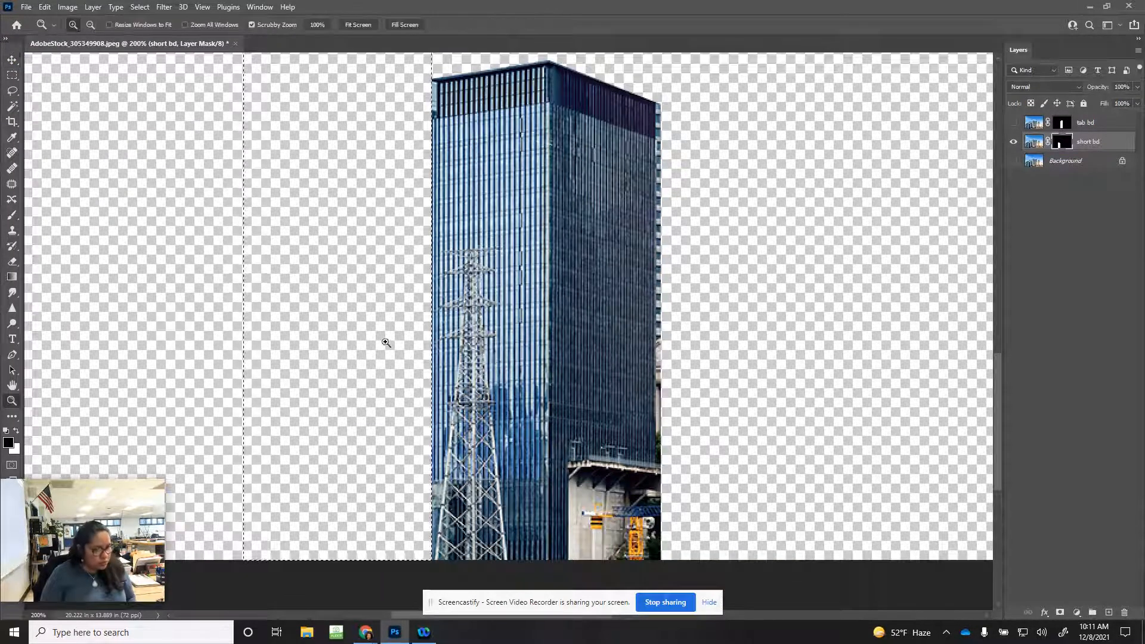
right_click(386, 328)
left_click(412, 333)
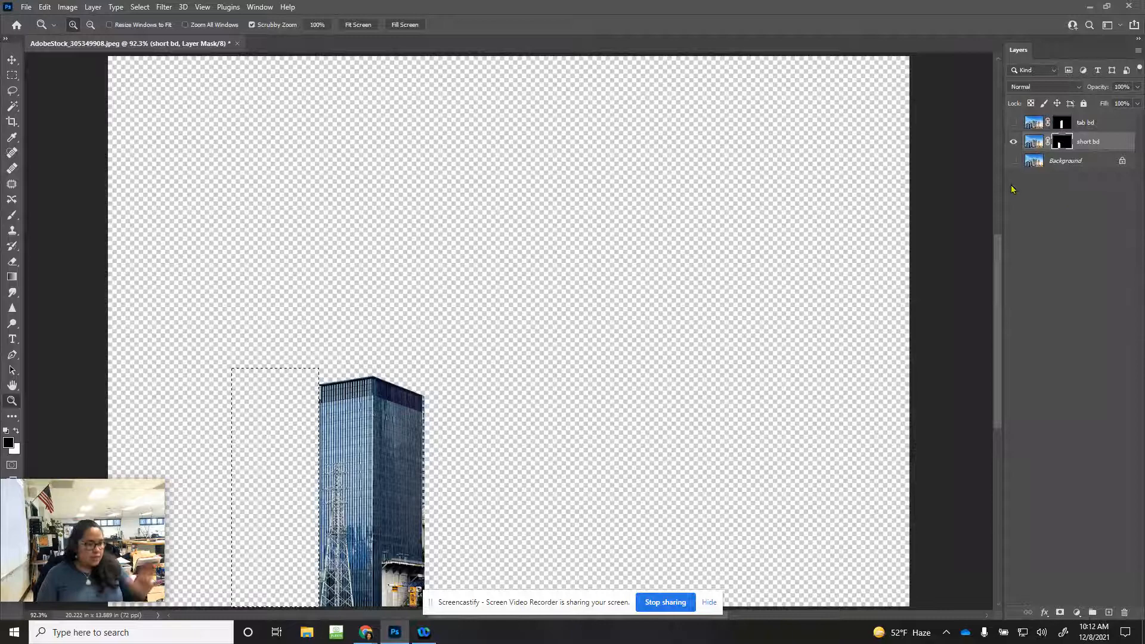
left_click(1013, 123)
left_click(1013, 166)
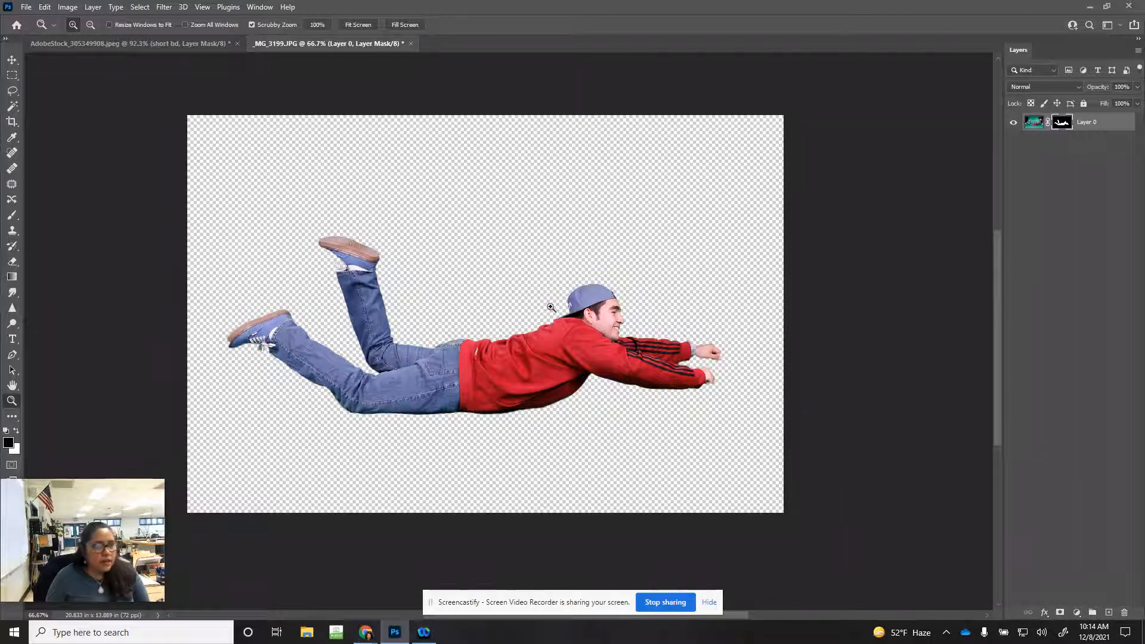
Duplicate the flying man's Layer 0 from _MG_3199.JPG into AdobeStock_305349908.jpeg and switch to that document
right_click(1089, 125)
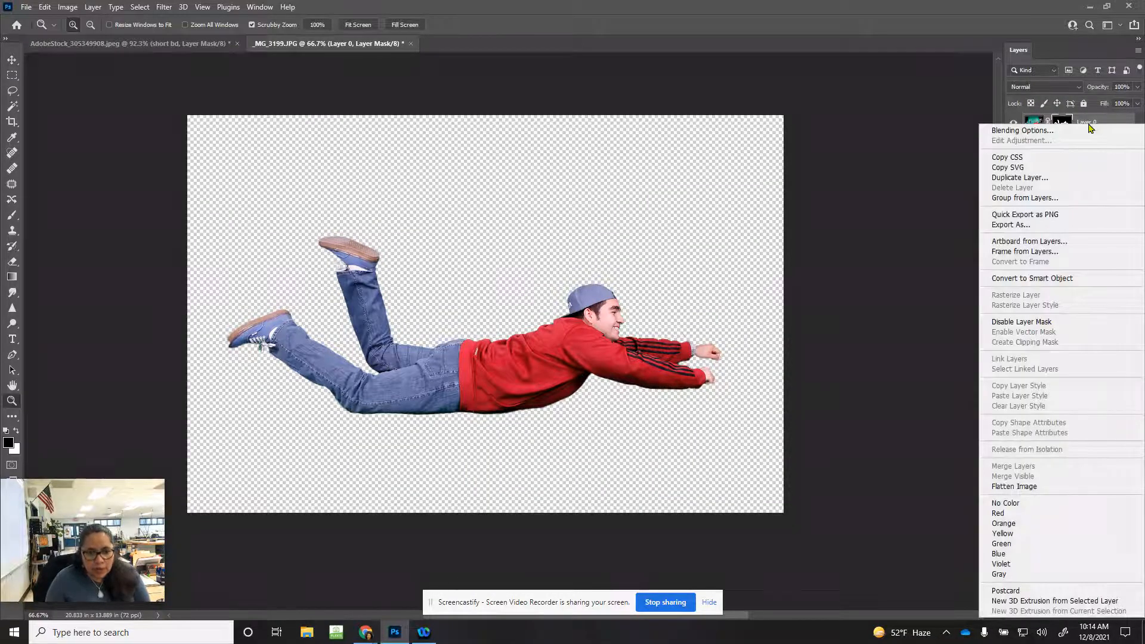
left_click(1068, 177)
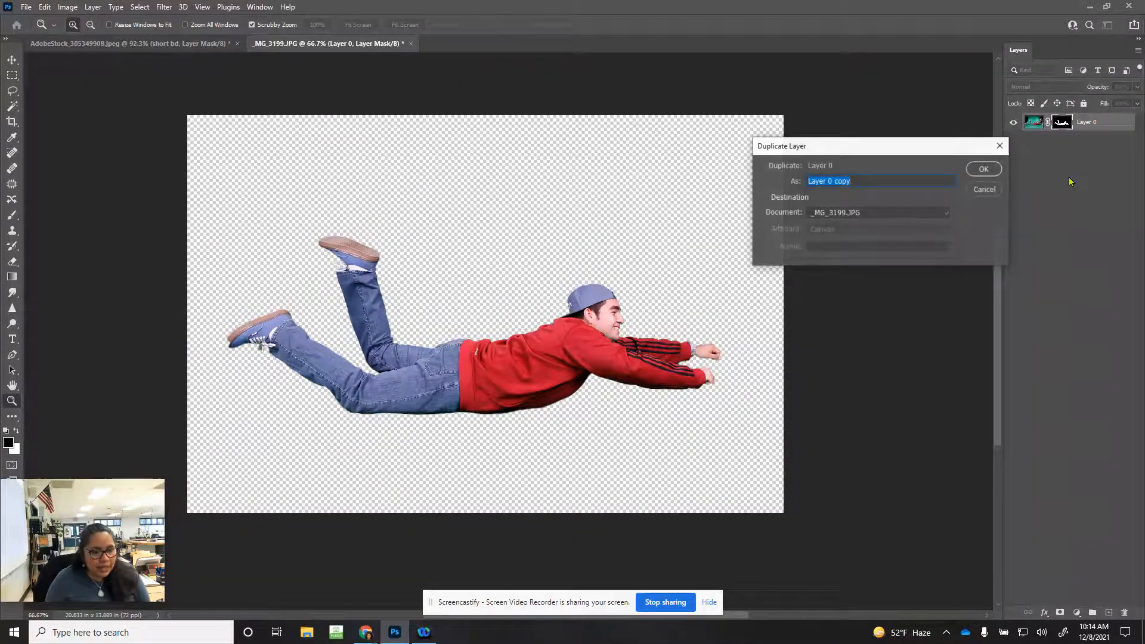
left_click(846, 214)
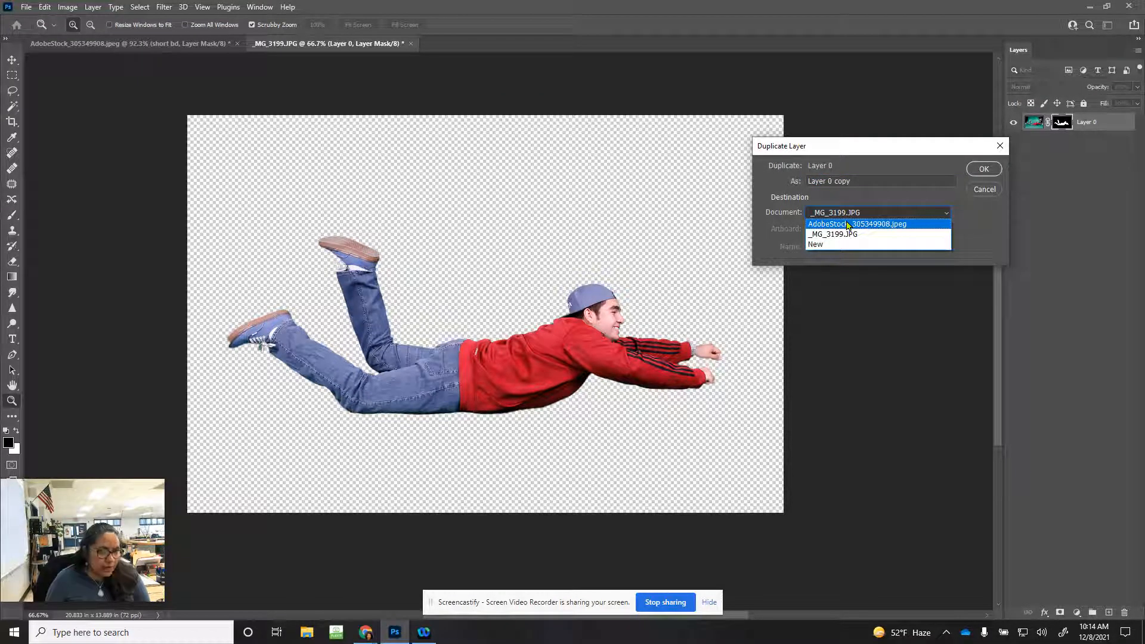
left_click(847, 223)
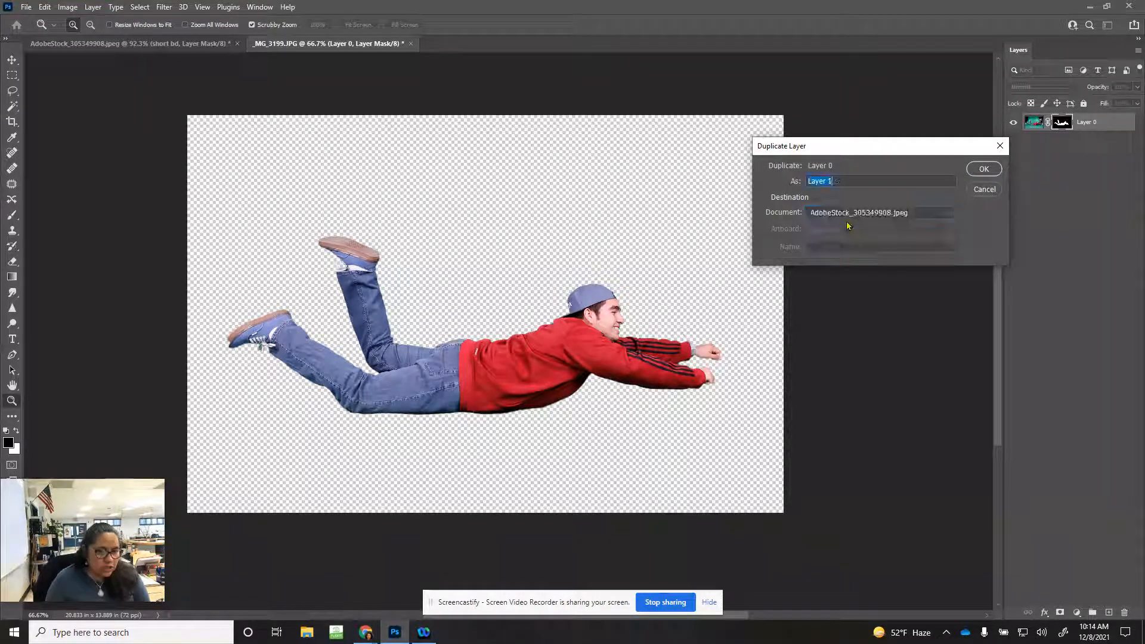
left_click(984, 168)
left_click(59, 45)
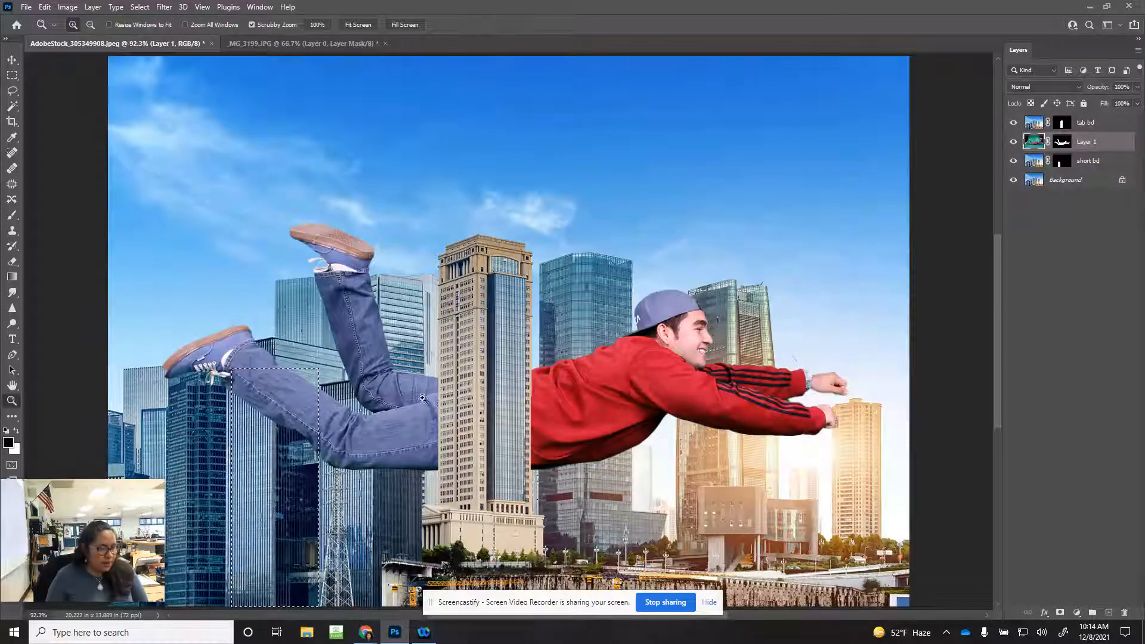
Move the flying man slightly up and to the left over the skyline
key("v")
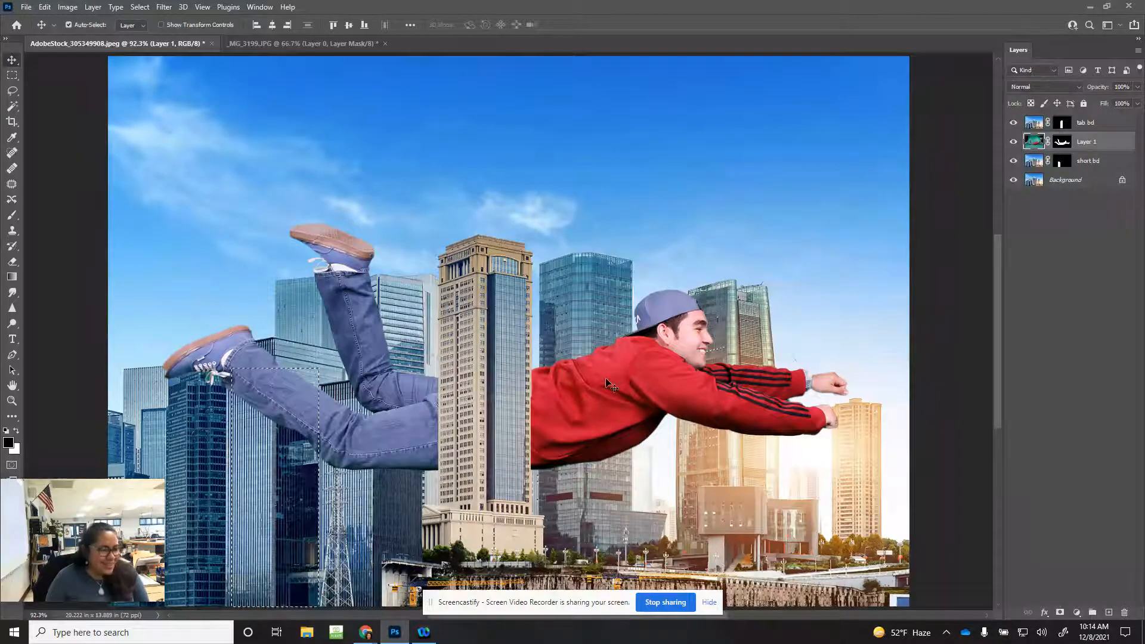
left_click_drag(638, 405, 625, 369)
left_click_drag(441, 415, 441, 415)
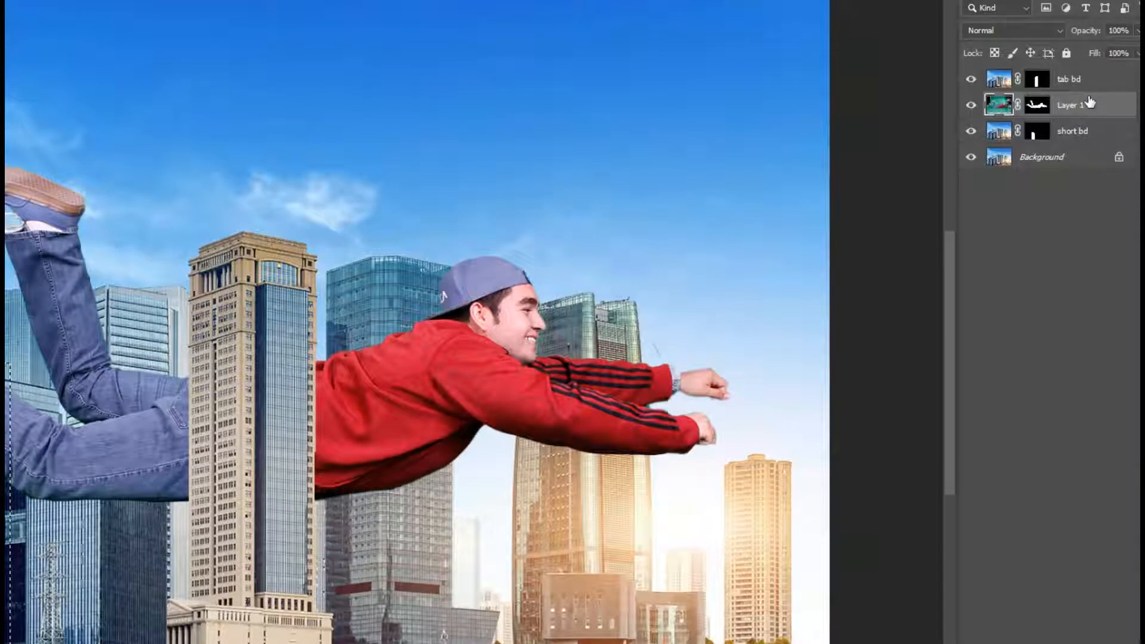
Bring the "short bd" layer to the top of the layer stack and shift the flying man slightly farther left
left_click(1088, 137)
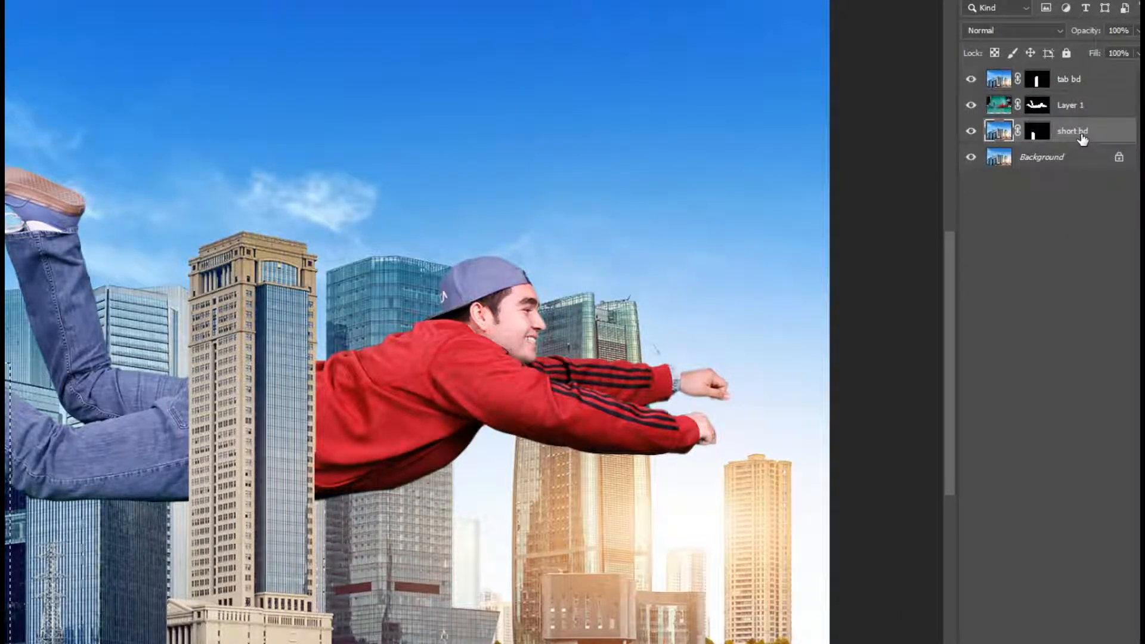
left_click_drag(1081, 138, 1070, 78)
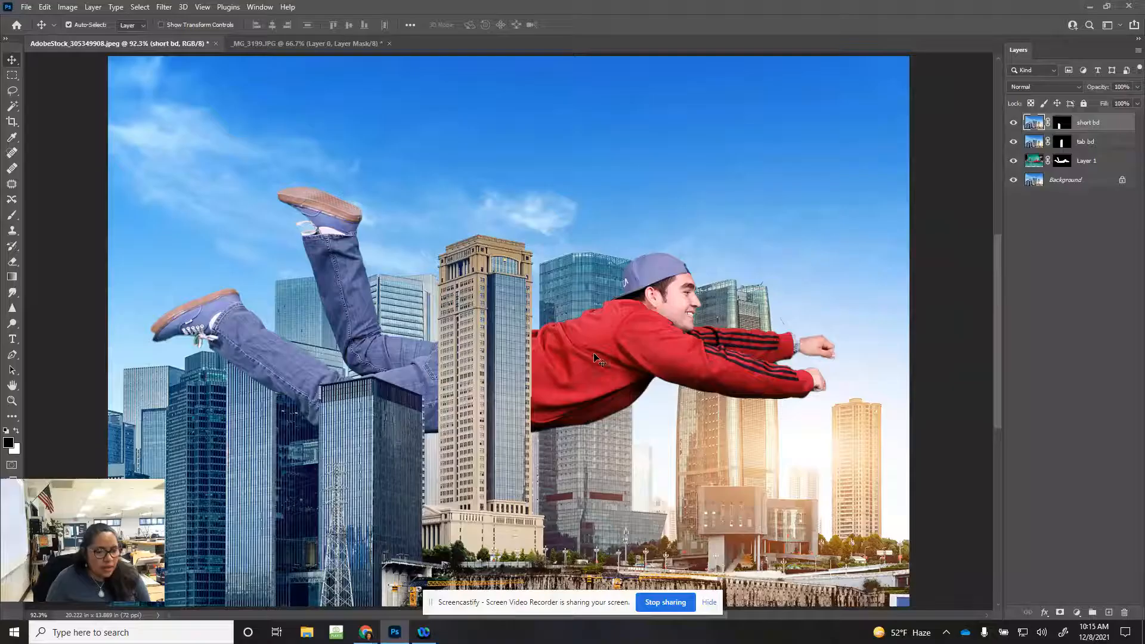
left_click(413, 400)
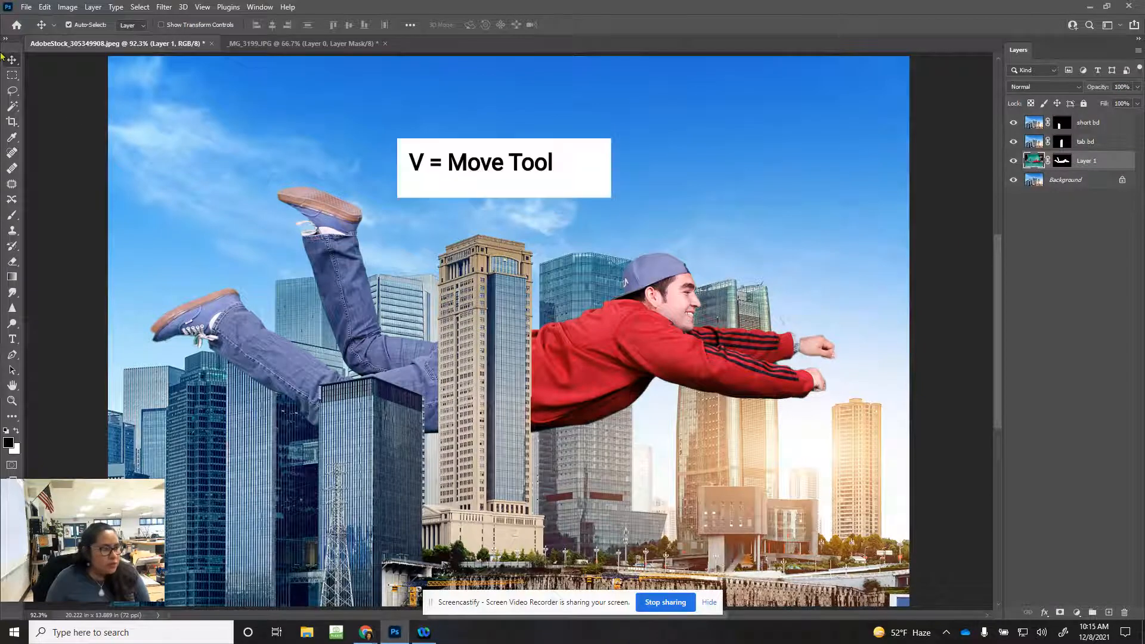
left_click_drag(631, 359, 609, 350)
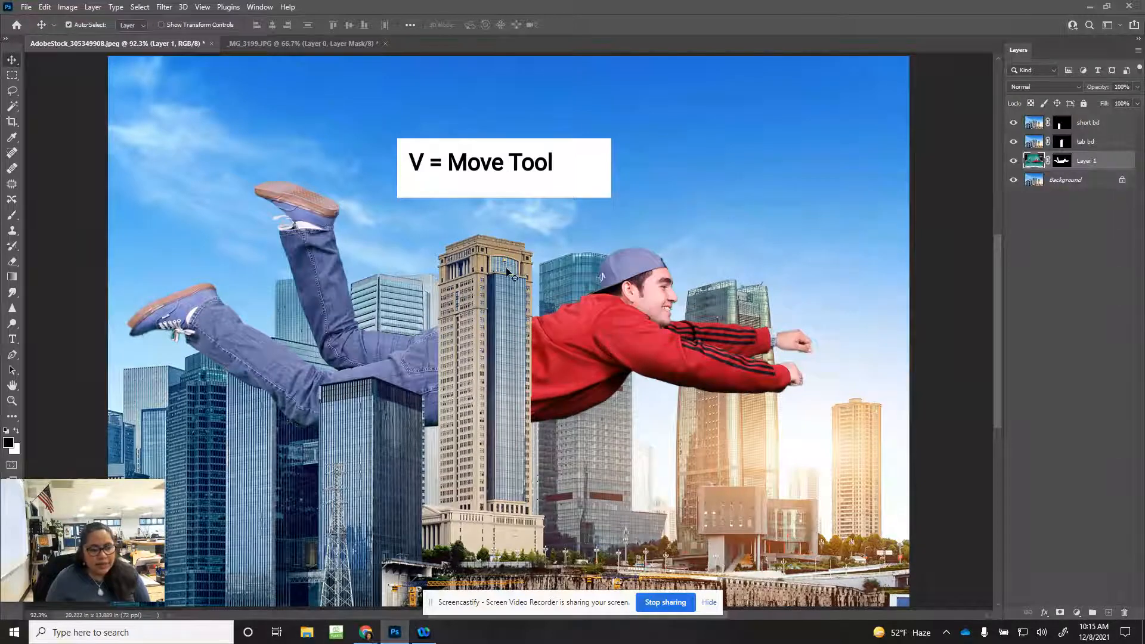
Reorder "tab bd" beneath Layer 1 so the man passes in front of the tall building, and shift him slightly down and right
left_click(1109, 144)
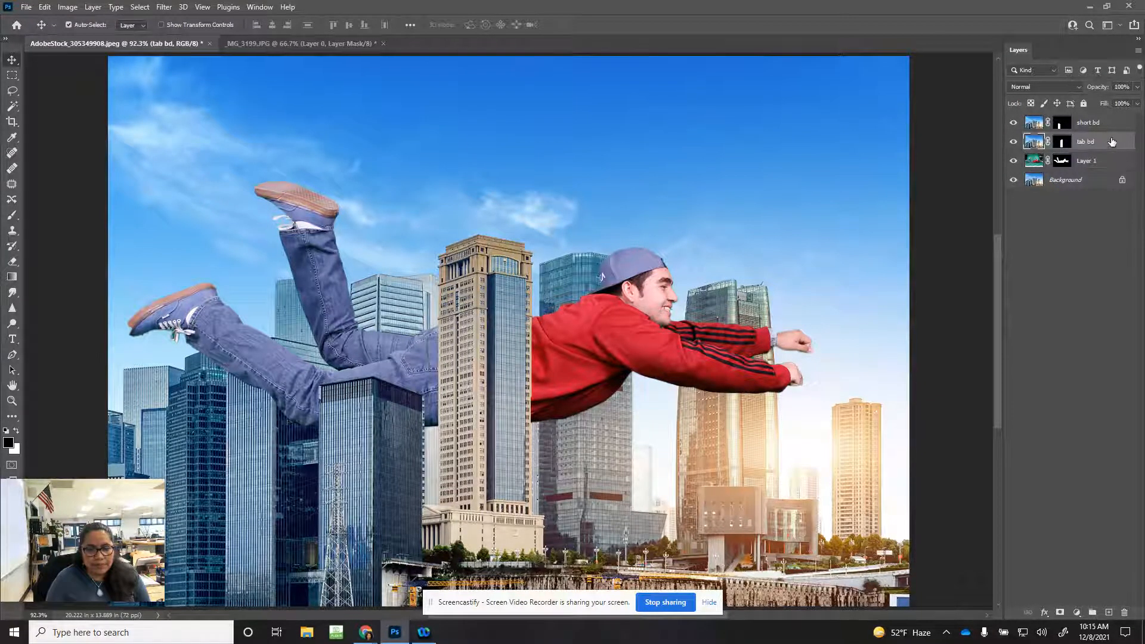
left_click_drag(1104, 147, 1090, 179)
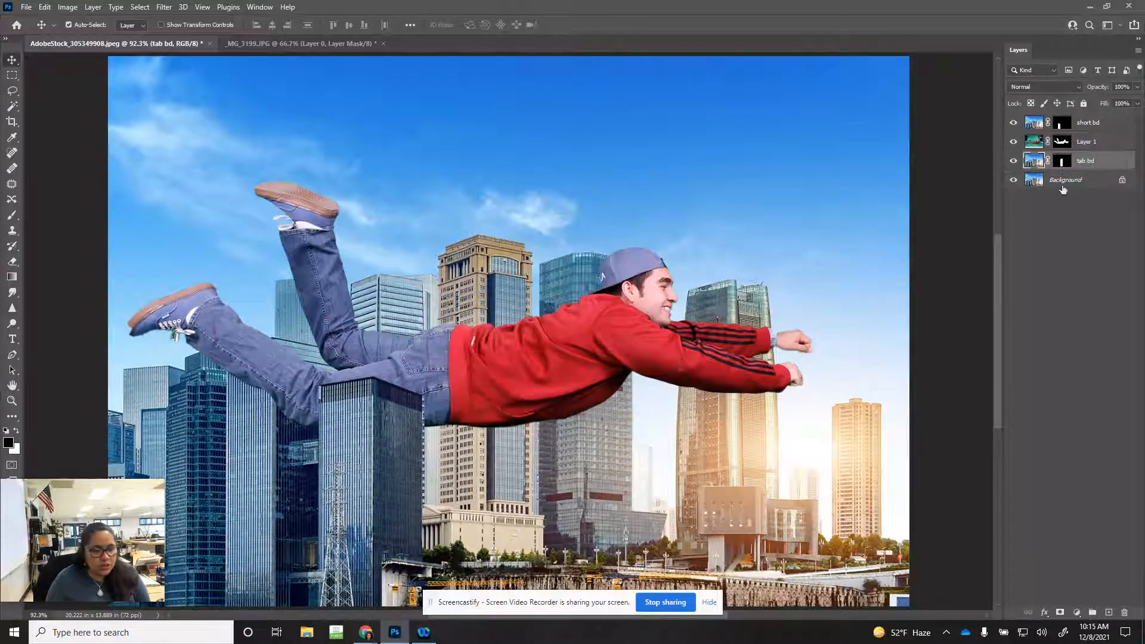
left_click_drag(539, 387, 605, 383)
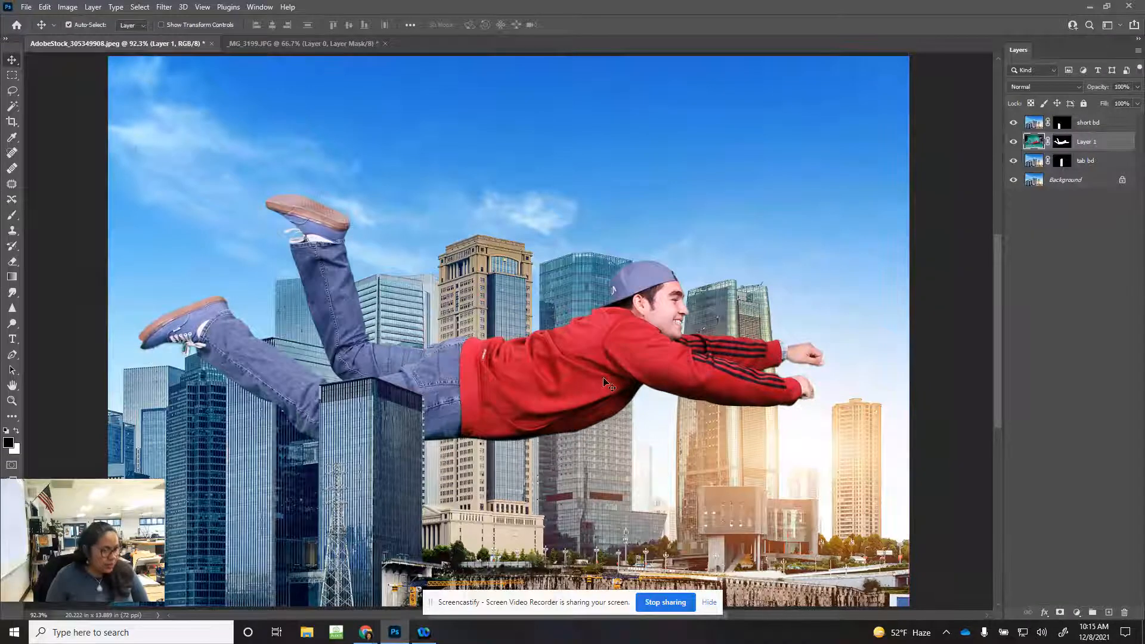
Free-transform the flying man to about 47.2% of his size and place him behind the short building and in front of the tall one
key("ctrl+t")
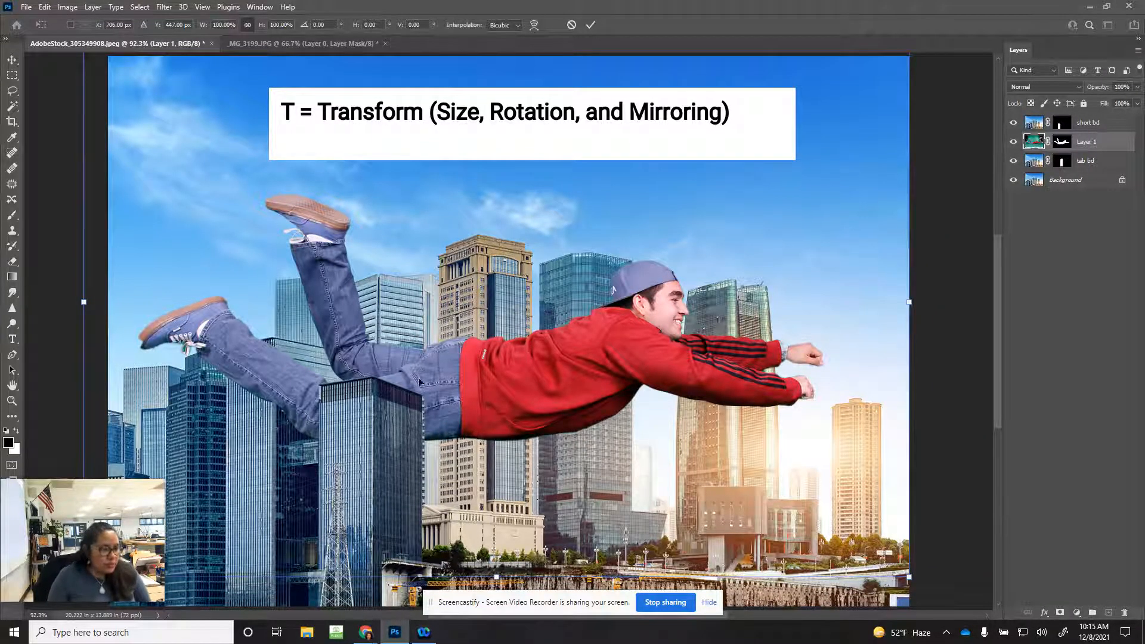
left_click_drag(345, 264, 368, 386)
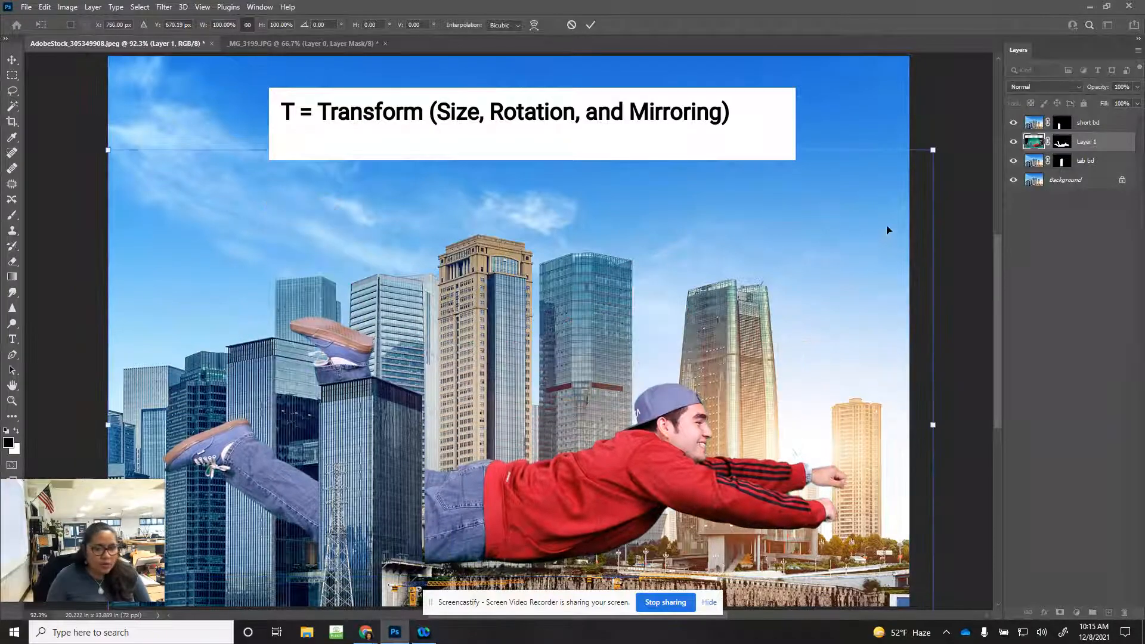
left_click_drag(932, 149, 489, 474)
left_click_drag(456, 542, 576, 355)
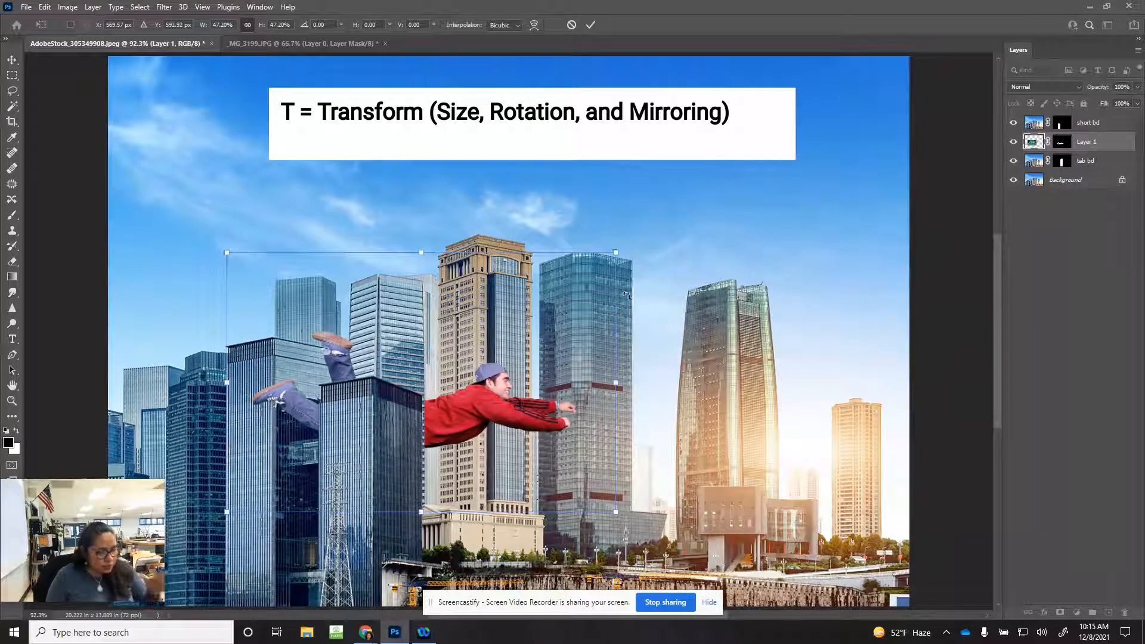